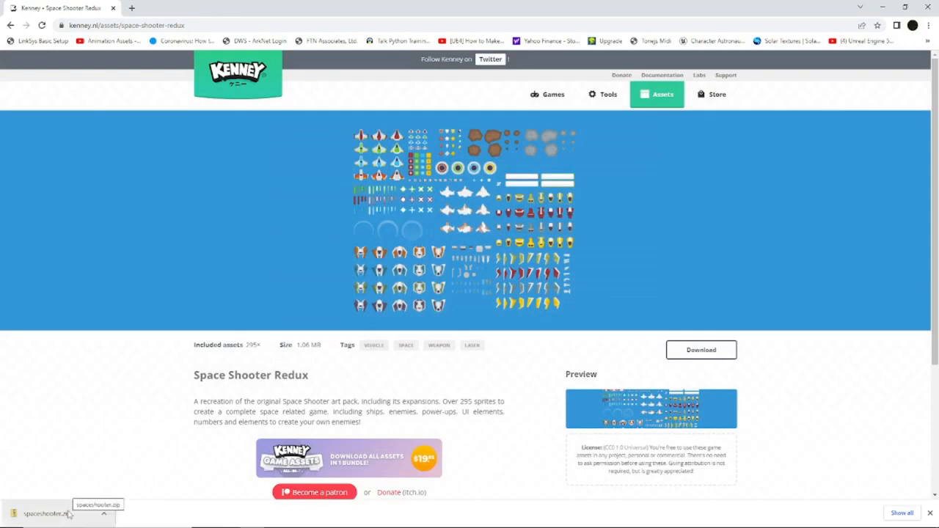
- Copy playerShip1_blue.png from the PNG folder of the downloaded spaceshooter.zip to the desktop and open the copy for viewing
{"action": "left_click", "coordinate": [67, 514]}
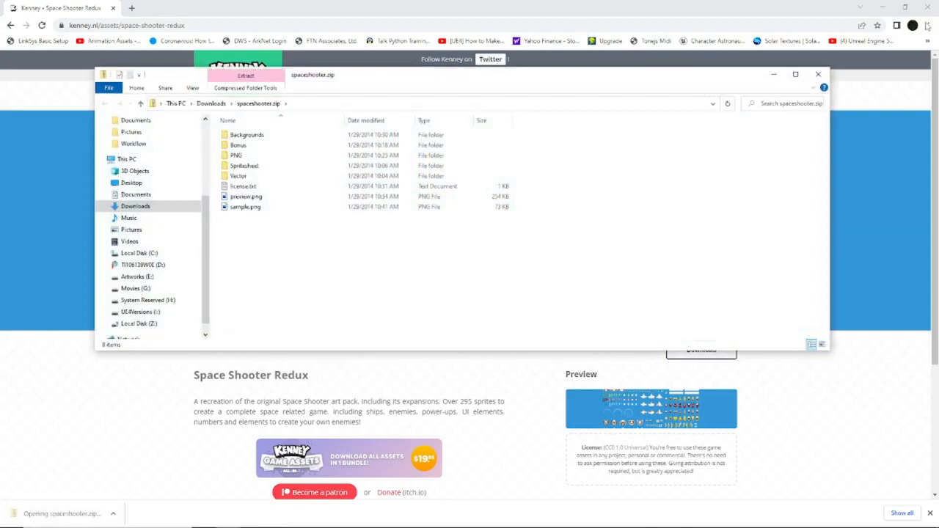
{"action": "left_click", "coordinate": [885, 9]}
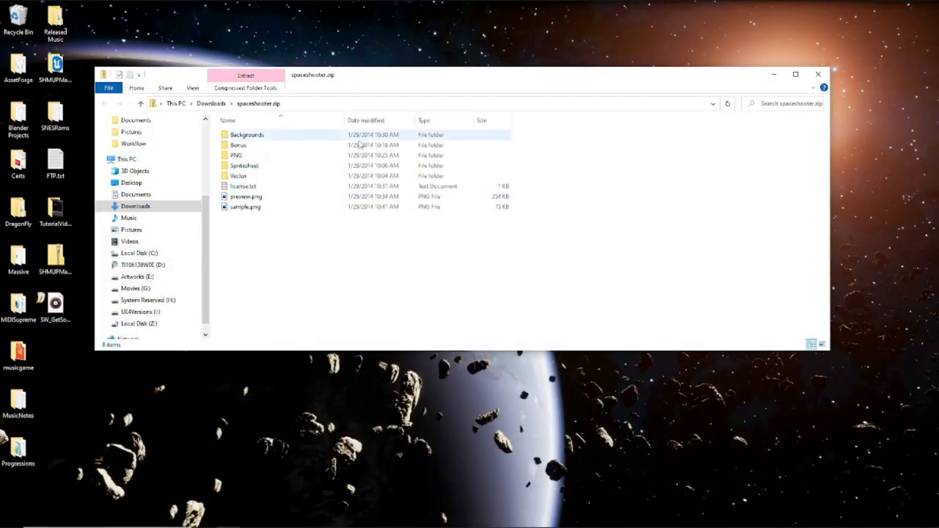
{"action": "double_click", "coordinate": [239, 159]}
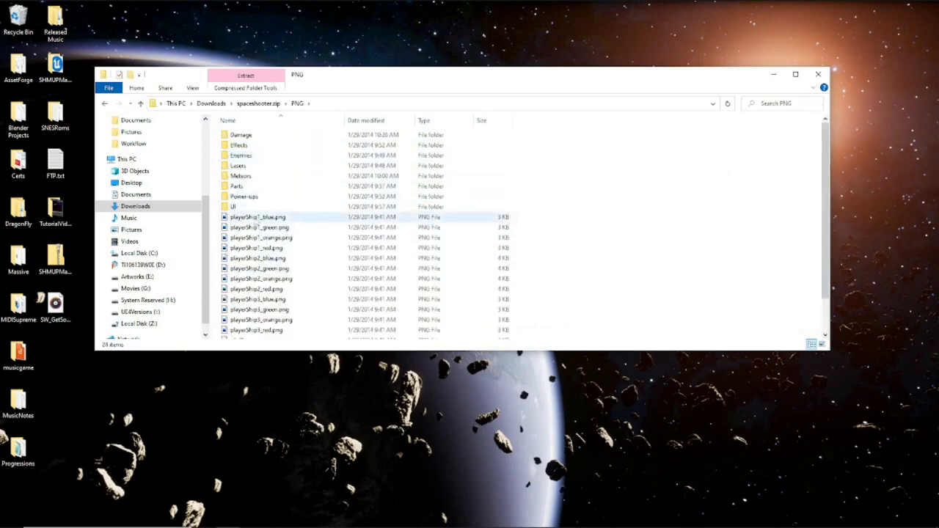
{"action": "left_click", "coordinate": [252, 219]}
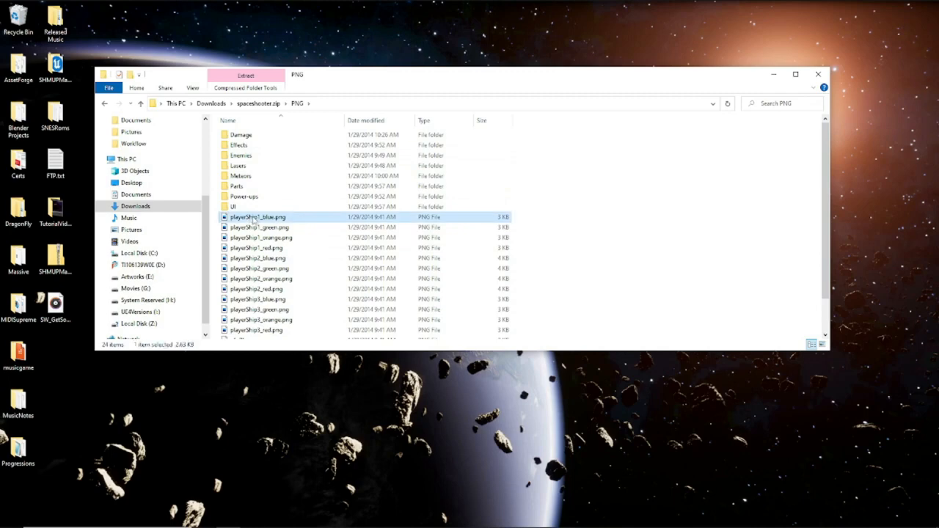
{"action": "left_click_drag", "start_coordinate": [256, 218], "coordinate": [166, 424]}
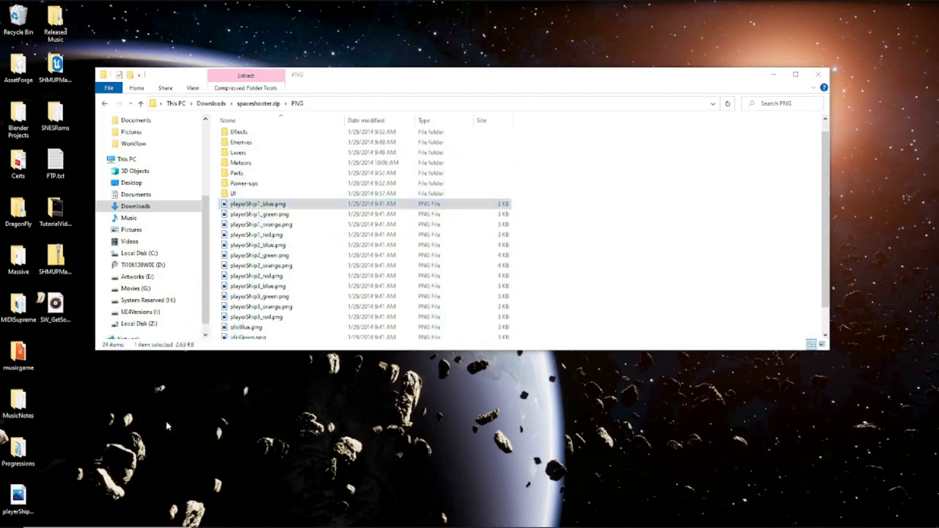
{"action": "left_click", "coordinate": [821, 76]}
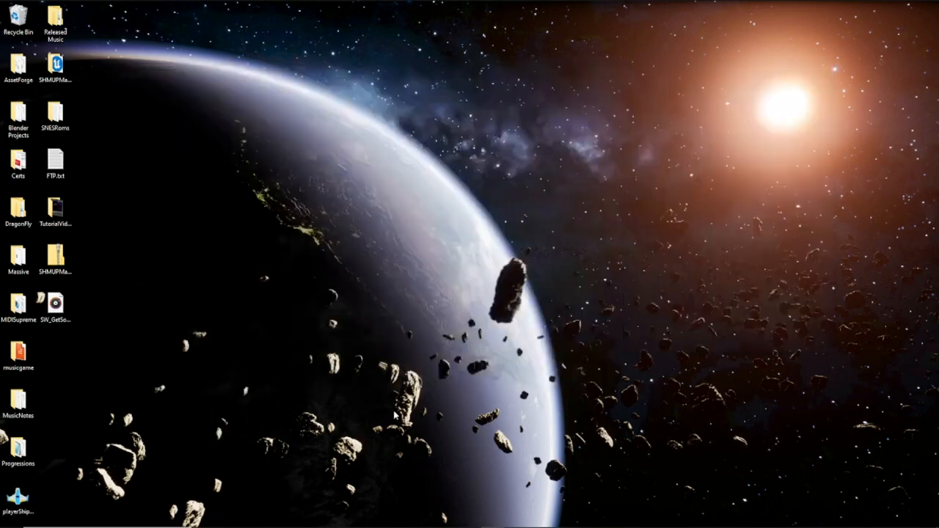
{"action": "double_click", "coordinate": [18, 498]}
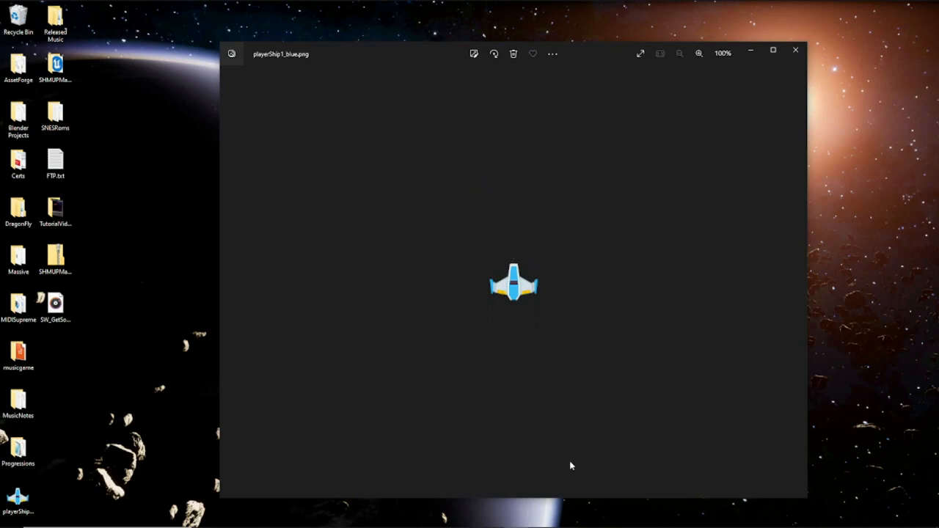
- Switch to Unreal Editor and open the T_RedFalconSide texture from RedFalcon's Side folder to inspect its dimensions
{"action": "left_click", "coordinate": [468, 519]}
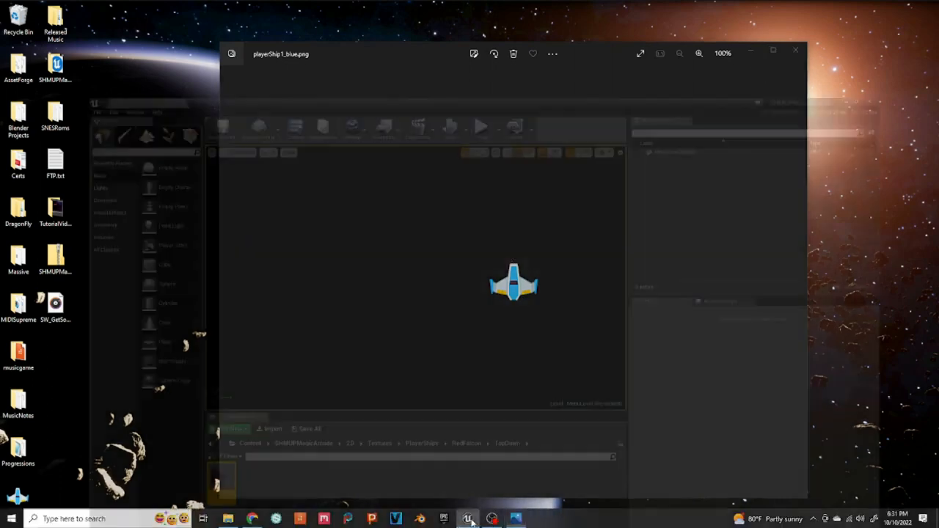
{"action": "left_click", "coordinate": [219, 458]}
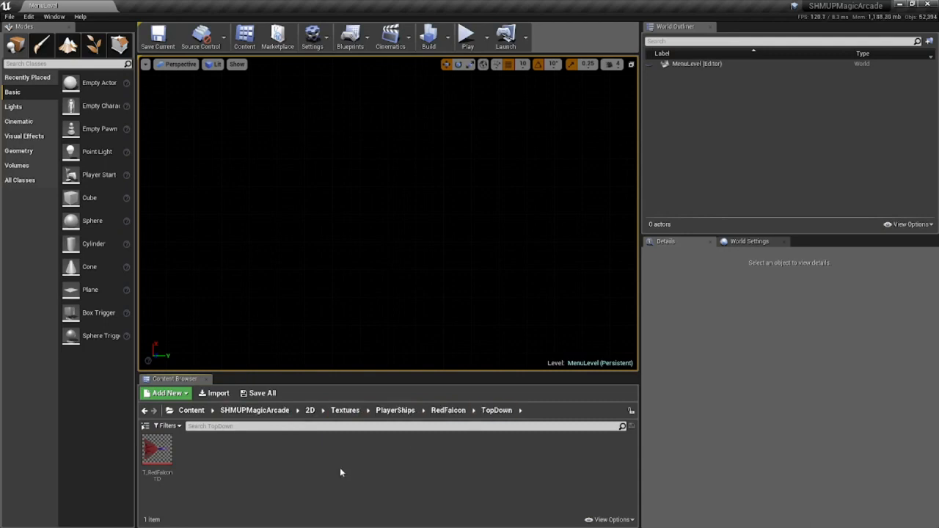
{"action": "left_click", "coordinate": [448, 411]}
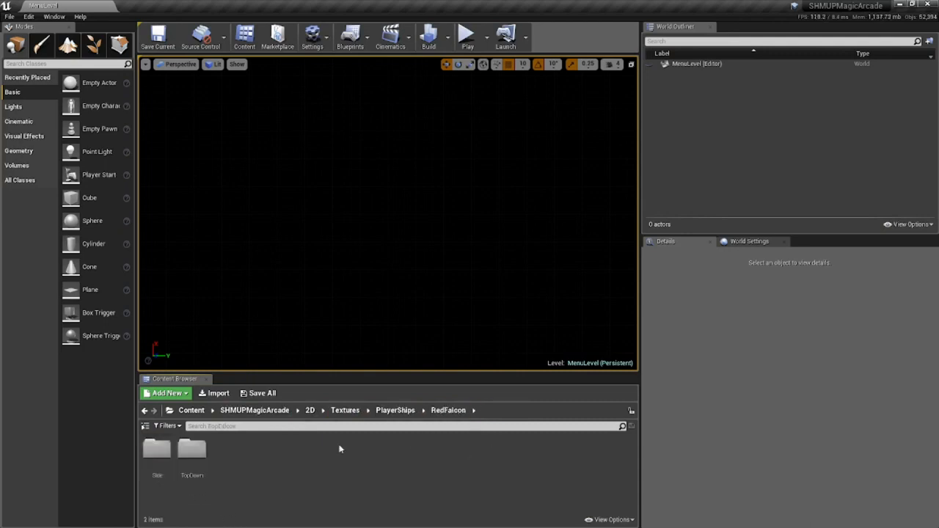
{"action": "left_click", "coordinate": [165, 456]}
{"action": "double_click", "coordinate": [165, 457]}
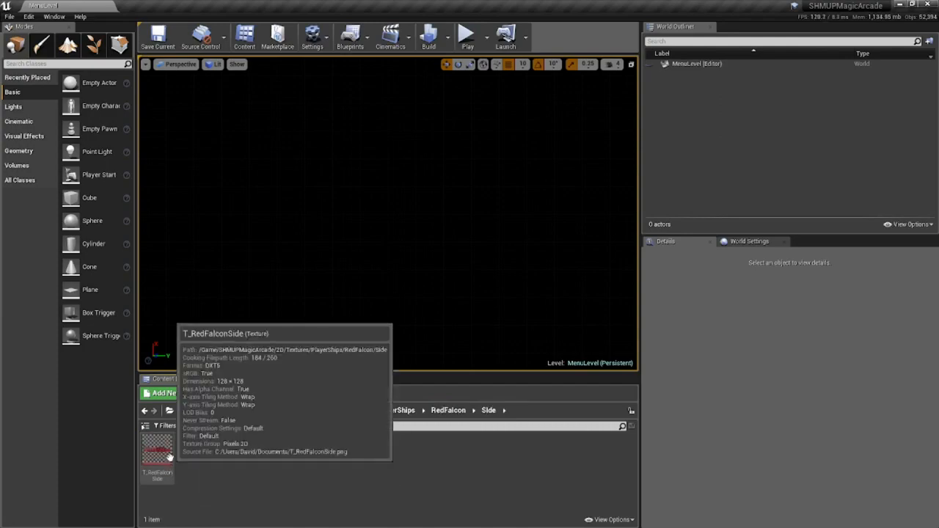
{"action": "left_click", "coordinate": [157, 453]}
{"action": "double_click", "coordinate": [157, 454]}
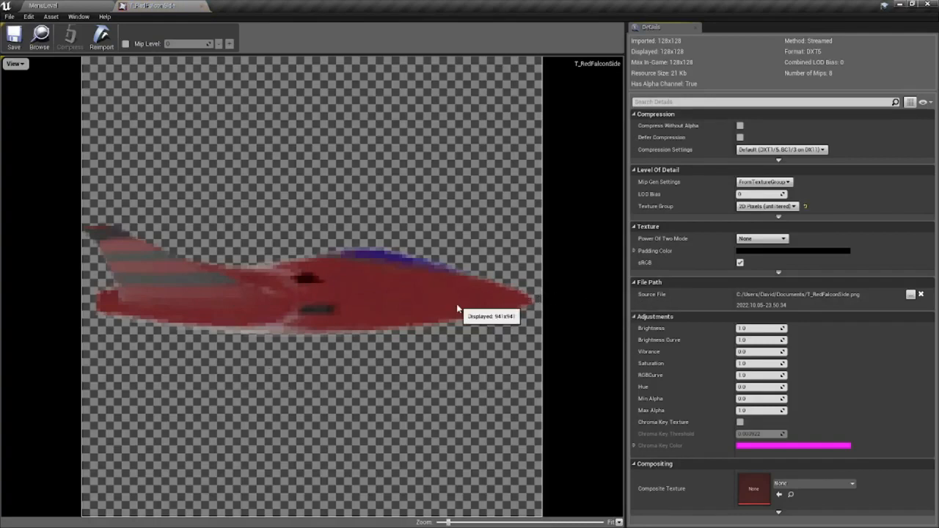
- Check the pixel dimensions of playerShip1_blue.png in its file properties on the desktop, and close the image preview
{"action": "left_click", "coordinate": [900, 6]}
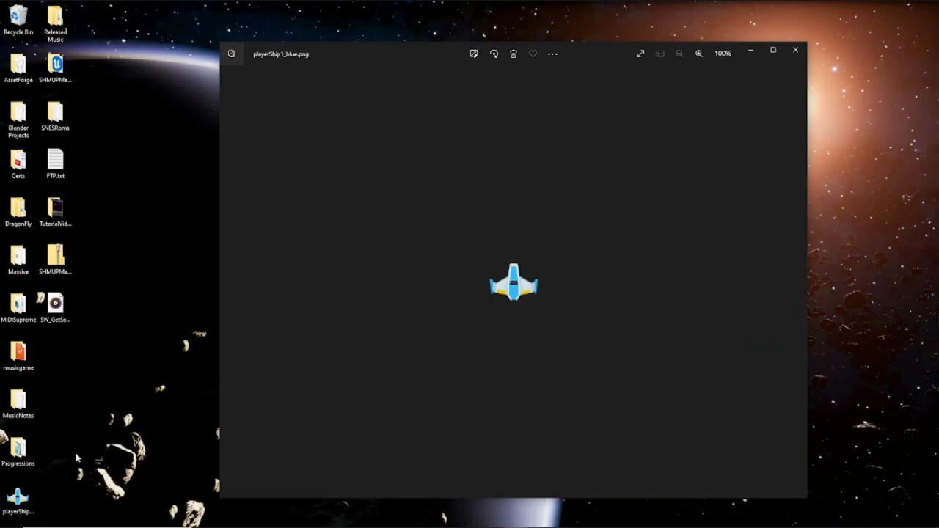
{"action": "left_click", "coordinate": [18, 499]}
{"action": "right_click", "coordinate": [17, 499]}
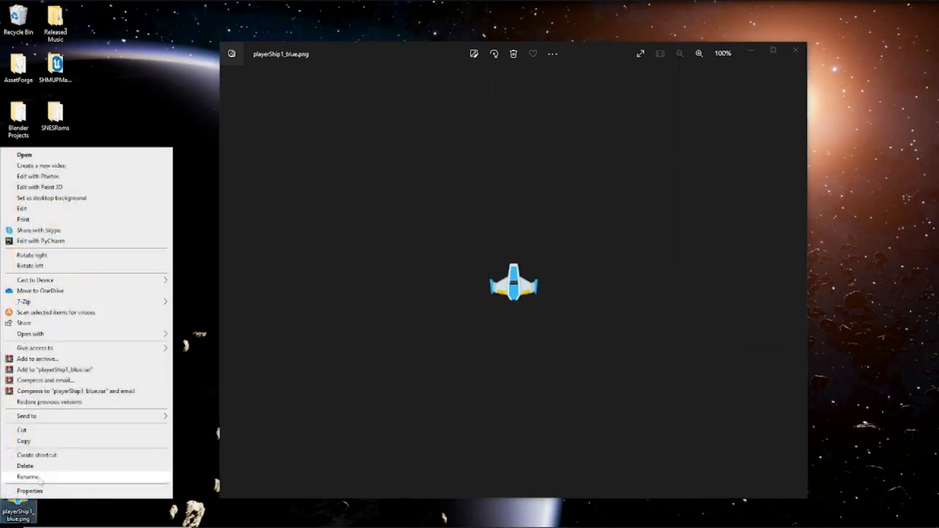
{"action": "left_click", "coordinate": [29, 519]}
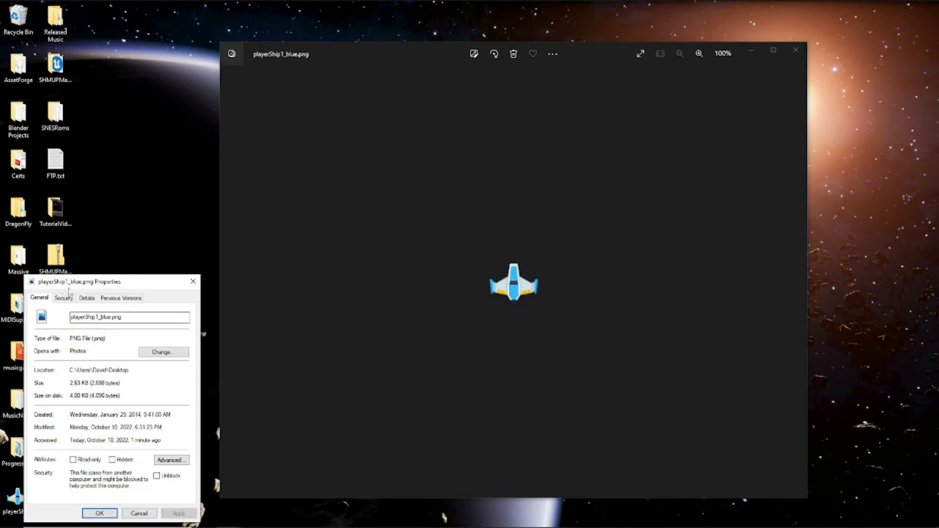
{"action": "left_click", "coordinate": [87, 298]}
{"action": "left_click", "coordinate": [127, 455]}
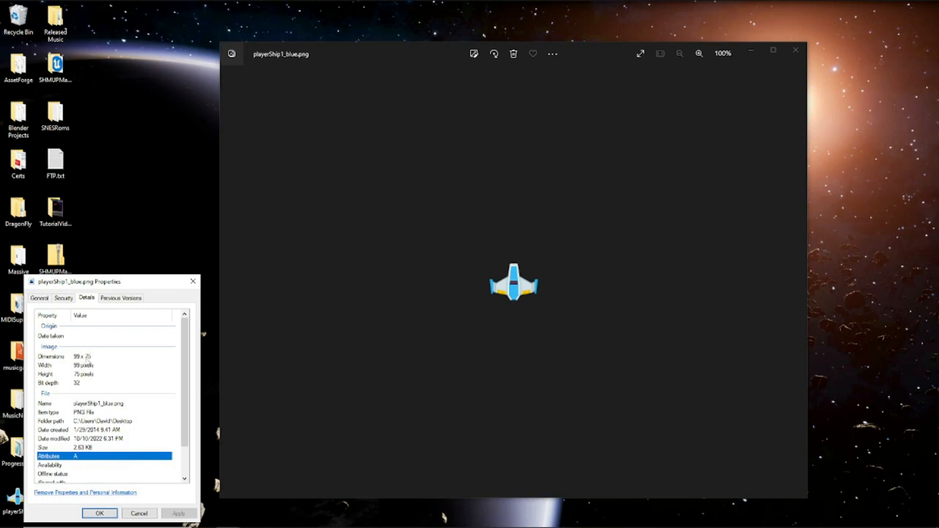
{"action": "left_click", "coordinate": [796, 51]}
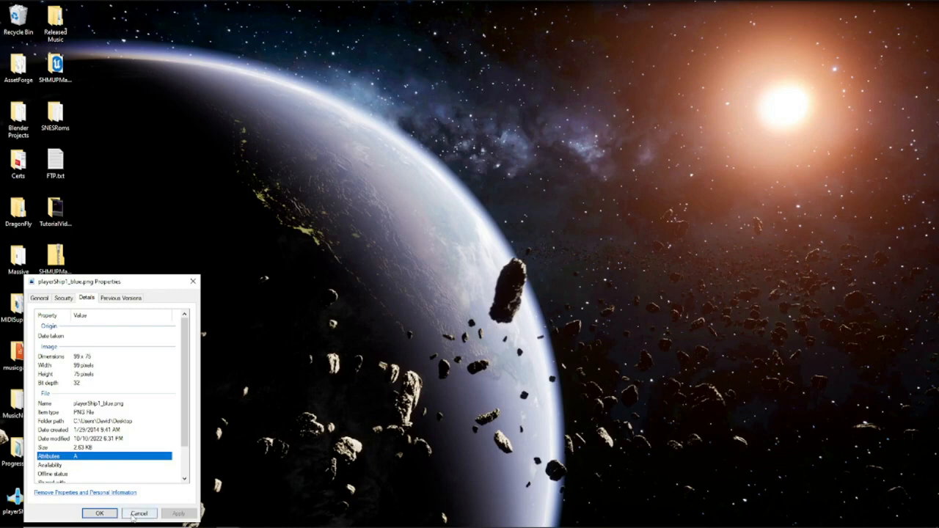
{"action": "left_click", "coordinate": [133, 514]}
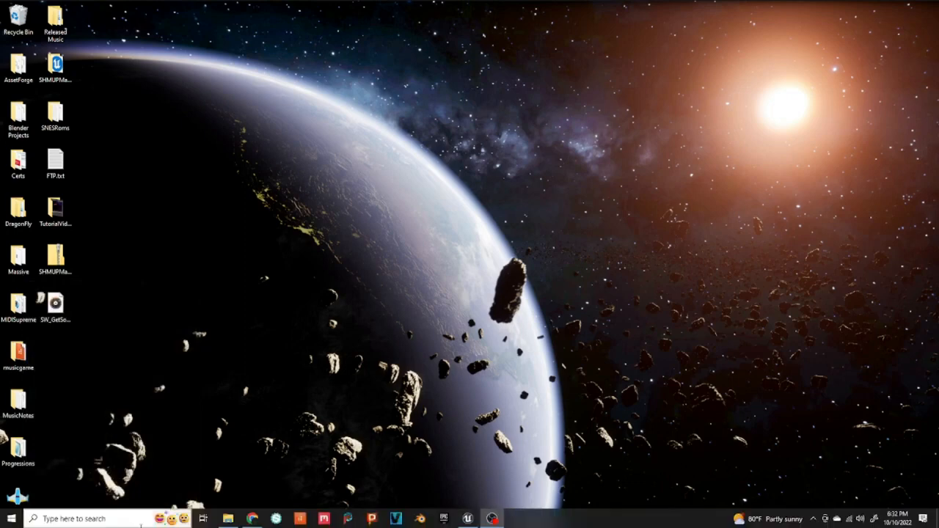
- Launch GIMP and open playerShip1_blue.png from the desktop in it
{"action": "left_click", "coordinate": [126, 518]}
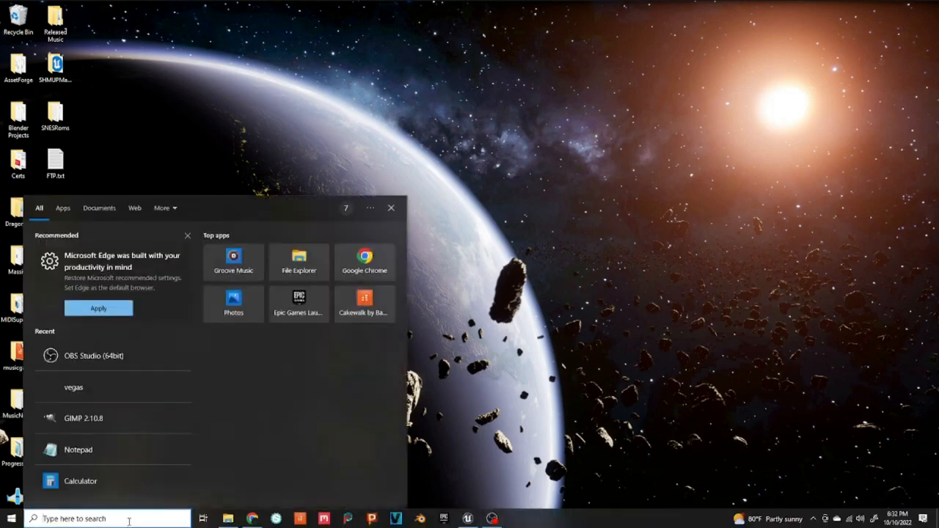
{"action": "type", "text": "gimp"}
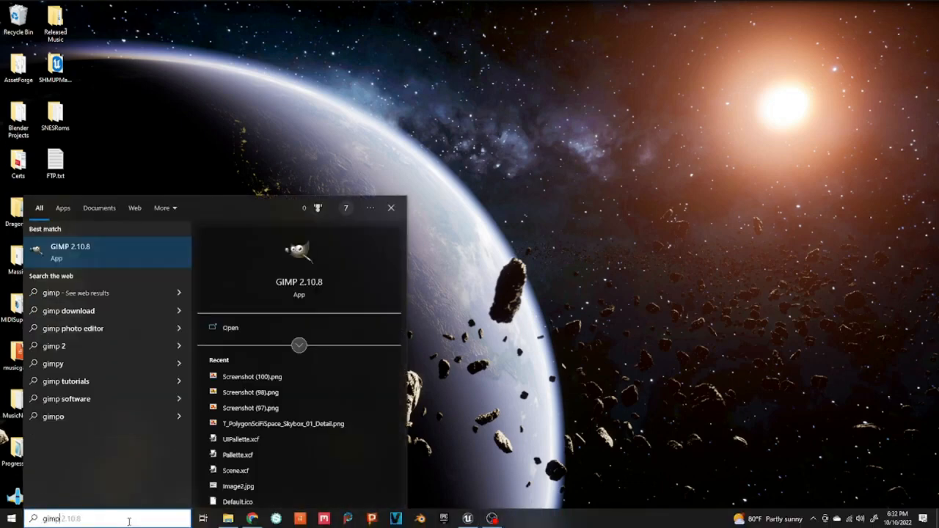
{"action": "left_click", "coordinate": [298, 283]}
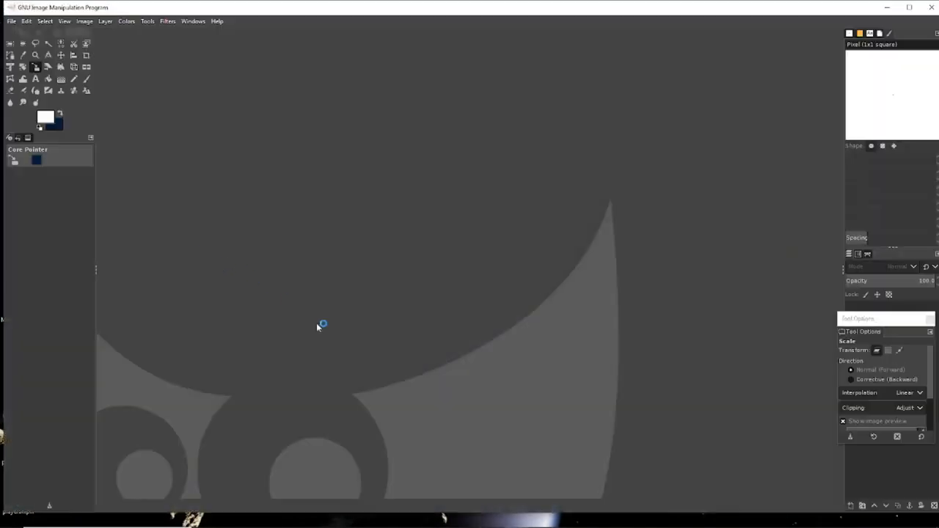
{"action": "left_click", "coordinate": [887, 9]}
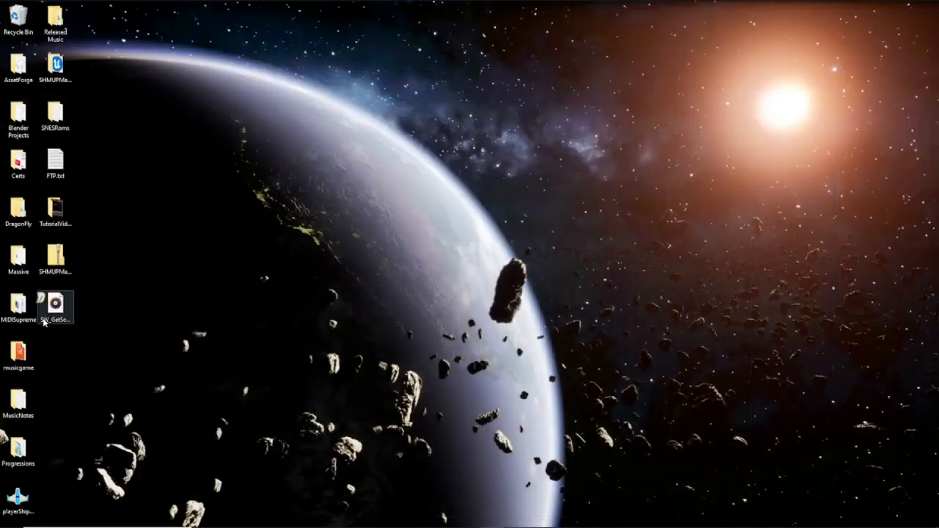
{"action": "left_click_drag", "start_coordinate": [28, 508], "coordinate": [411, 275]}
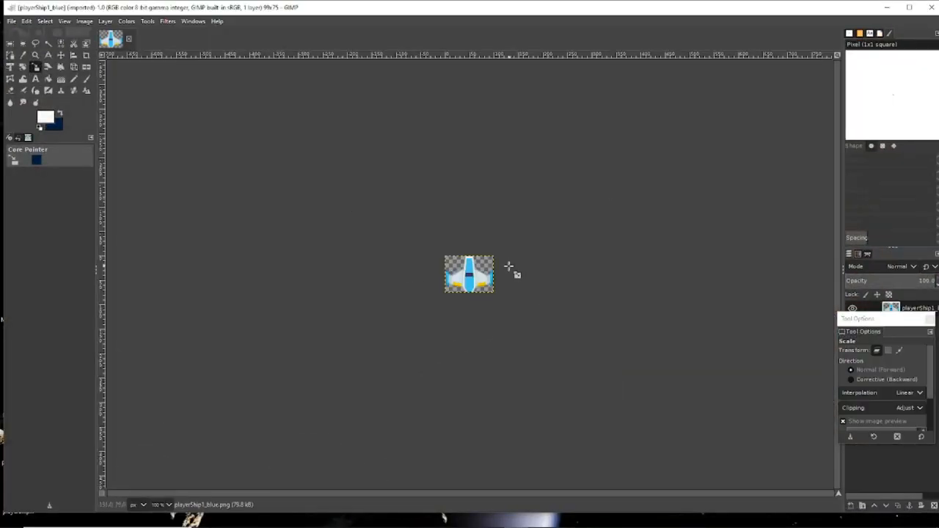
{"action": "scroll", "coordinate": [502, 276], "scroll_direction": "up", "scroll_amount": 4, "text": "ctrl"}
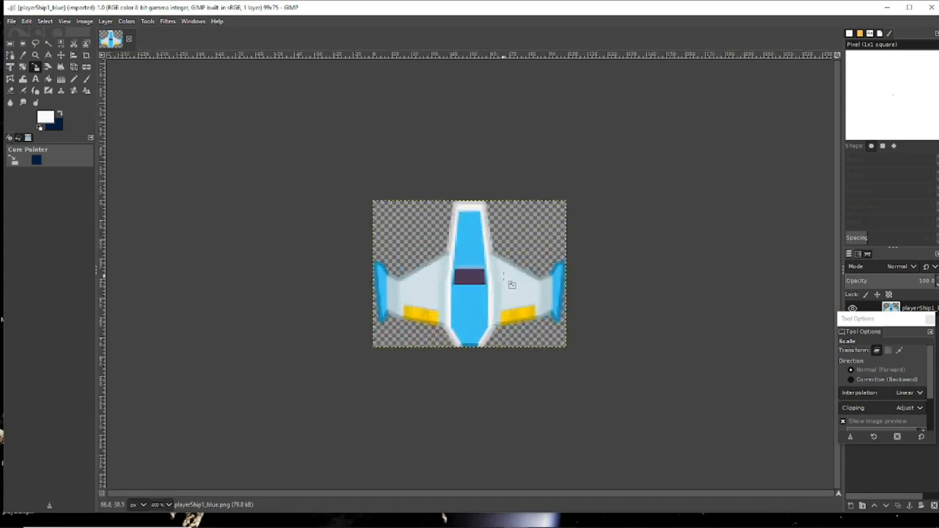
{"action": "scroll", "coordinate": [514, 287], "scroll_direction": "up", "scroll_amount": 1, "text": "ctrl"}
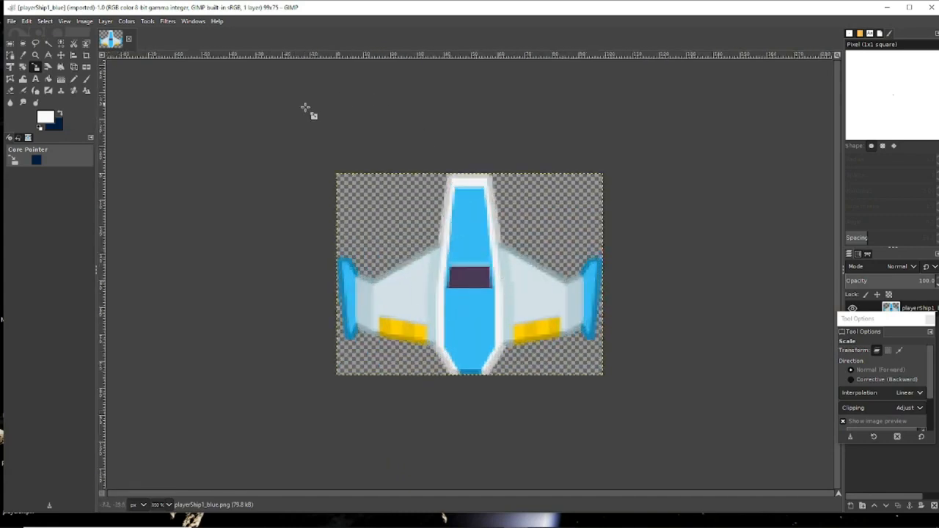
- Resize the image canvas to 128 px wide and 128 px high
{"action": "left_click", "coordinate": [46, 21]}
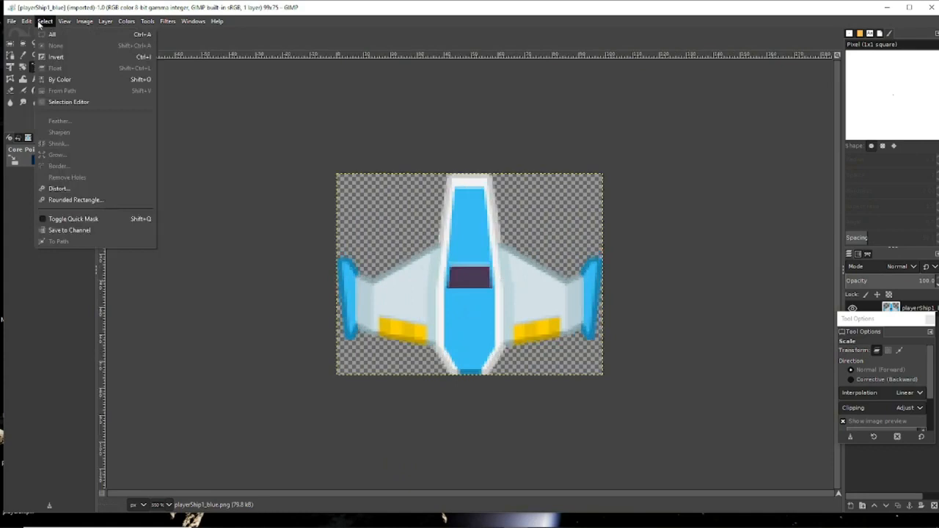
{"action": "mouse_move", "coordinate": [34, 23]}
{"action": "mouse_move", "coordinate": [83, 25]}
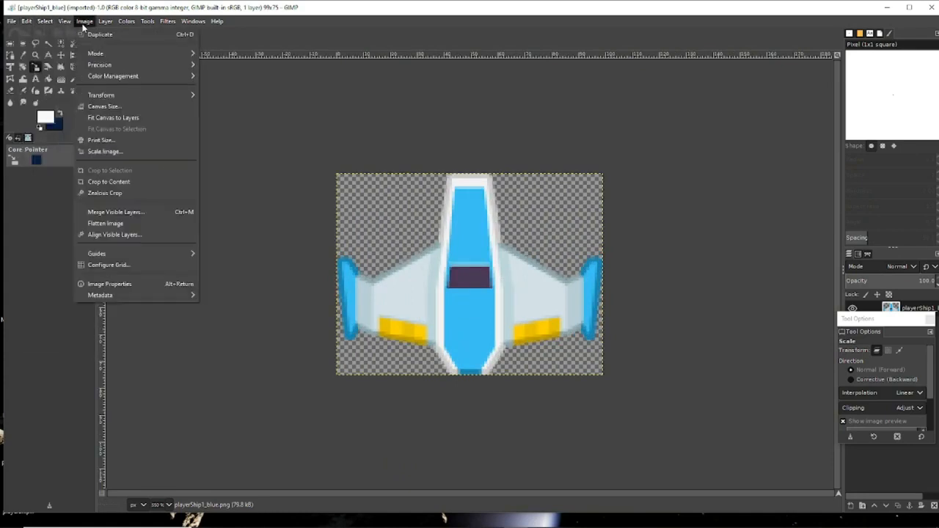
{"action": "left_click", "coordinate": [98, 108]}
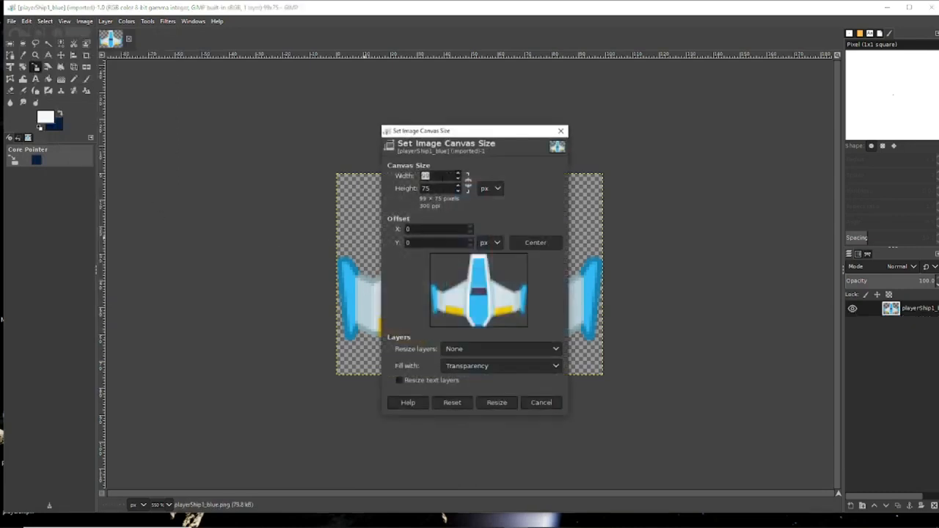
{"action": "type", "text": "128"}
{"action": "key", "text": "Tab"}
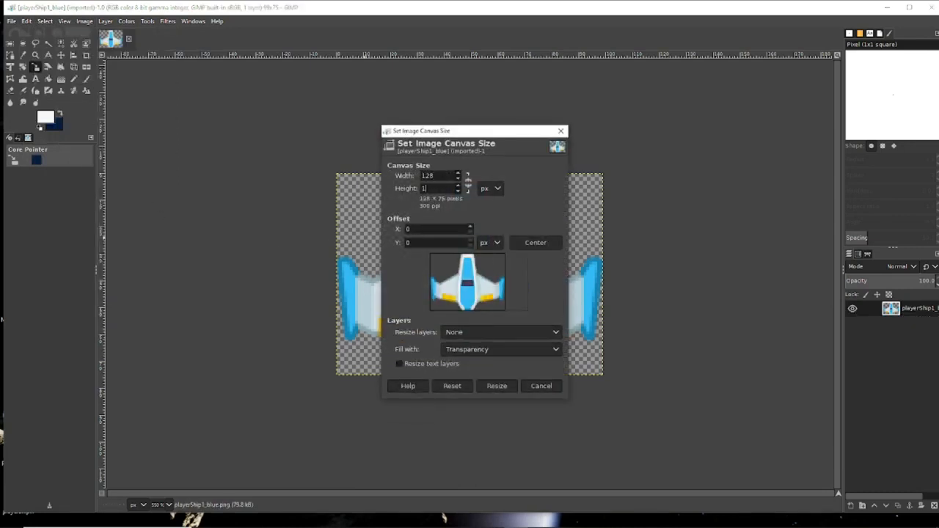
{"action": "type", "text": "128"}
{"action": "left_click", "coordinate": [490, 386]}
{"action": "left_click", "coordinate": [495, 430]}
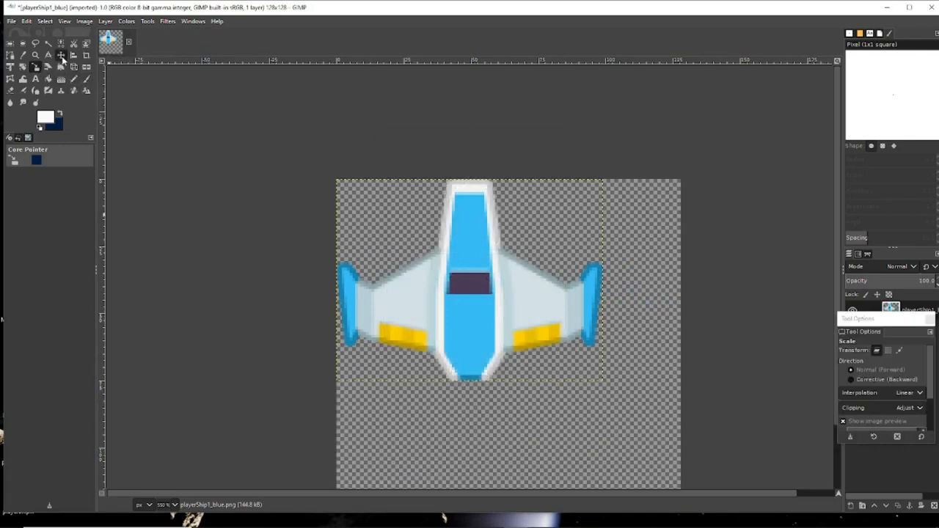
- Move the ship layer to about the middle of the canvas and rotate the whole image 90° clockwise
{"action": "left_click", "coordinate": [61, 55]}
{"action": "left_click_drag", "start_coordinate": [420, 277], "coordinate": [457, 349]}
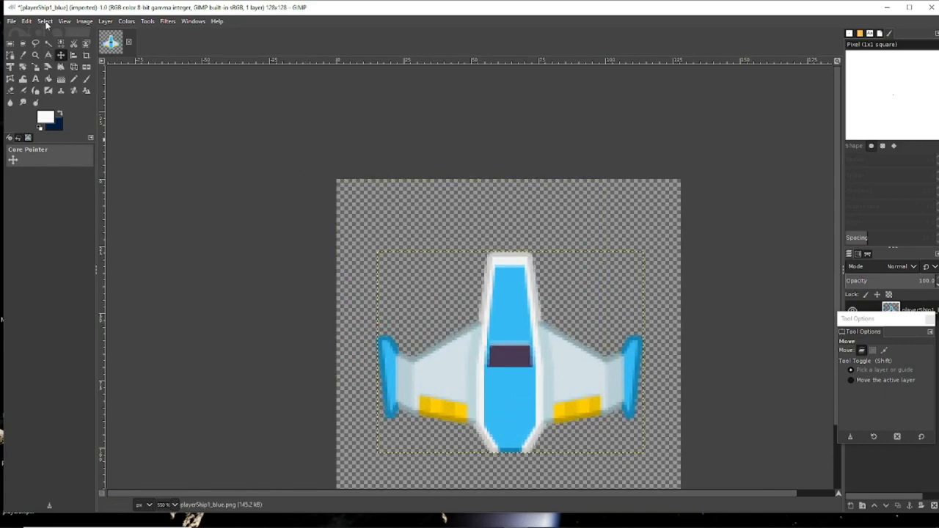
{"action": "left_click", "coordinate": [84, 21]}
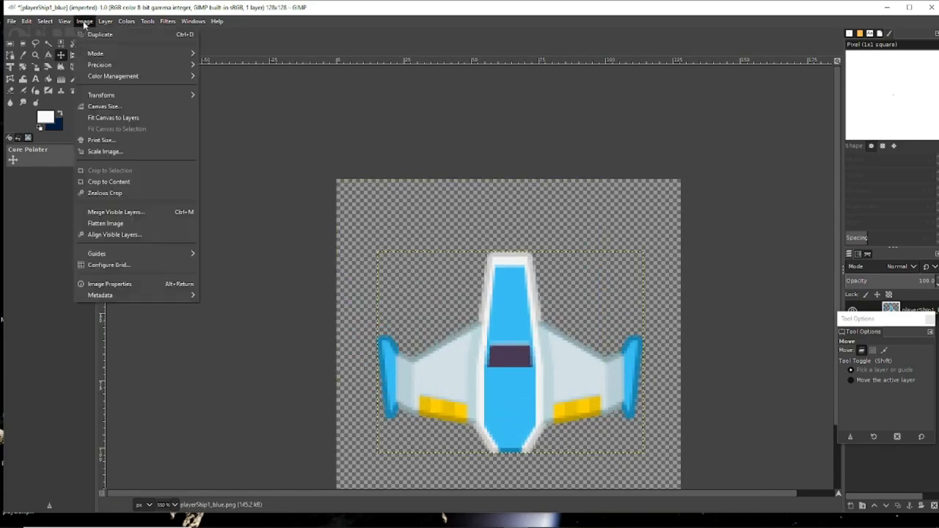
{"action": "mouse_move", "coordinate": [102, 96]}
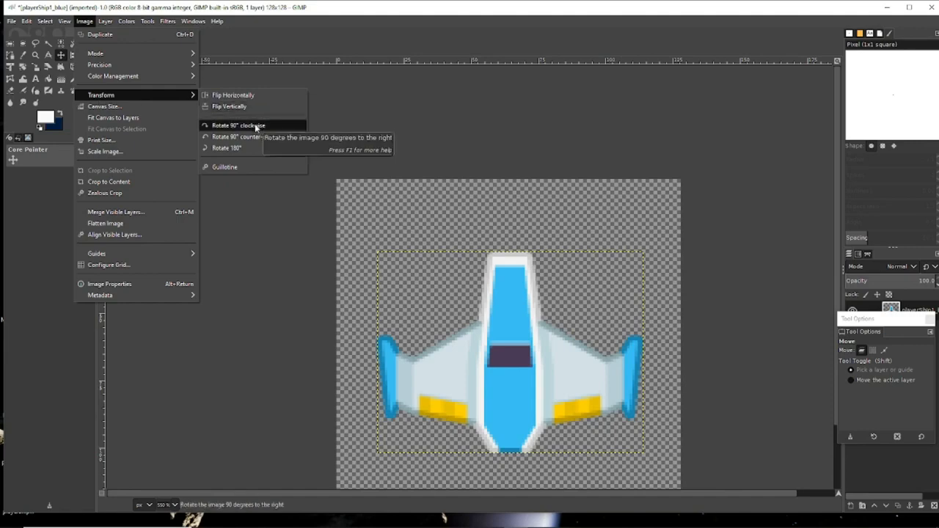
{"action": "left_click", "coordinate": [255, 127]}
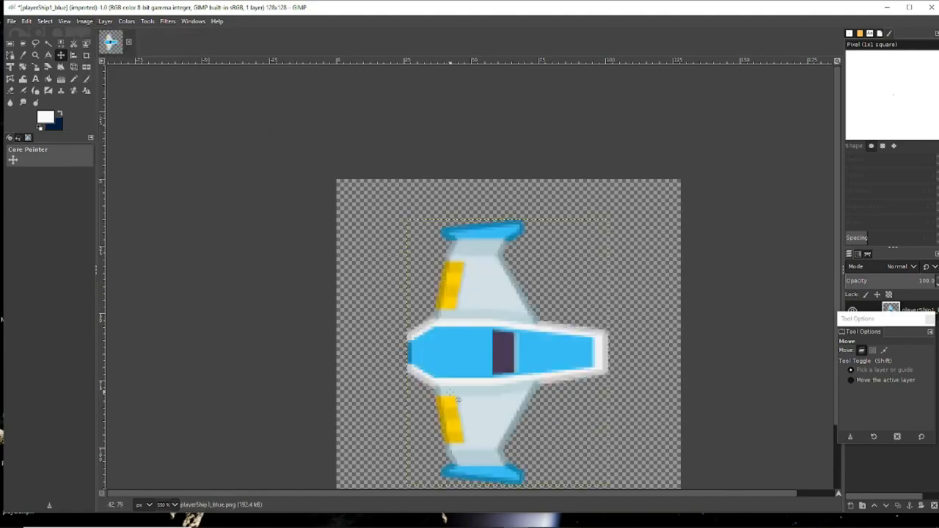
{"action": "scroll", "coordinate": [681, 403], "scroll_direction": "down", "scroll_amount": 2}
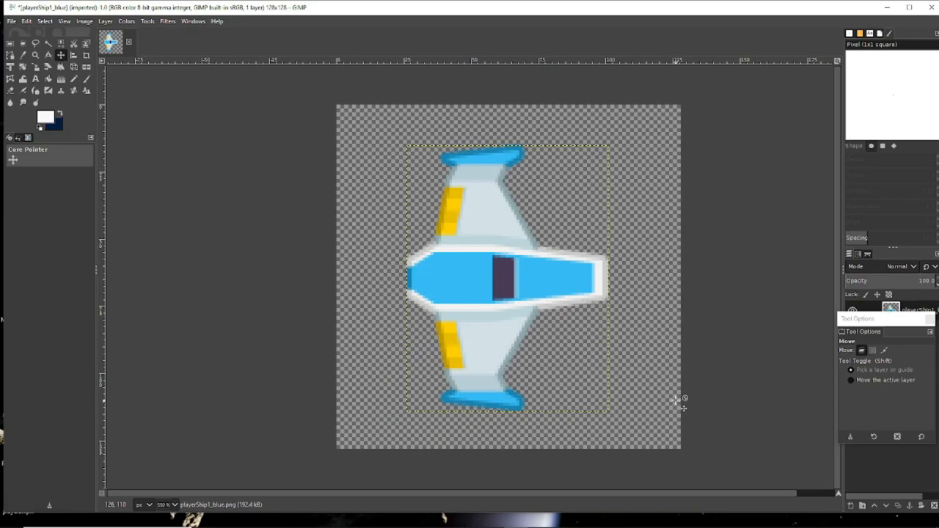
- Scale the ship layer to 125 px wide and 126 px high so it nearly fills the canvas
{"action": "left_click", "coordinate": [36, 68]}
{"action": "left_click_drag", "start_coordinate": [409, 149], "coordinate": [342, 110]}
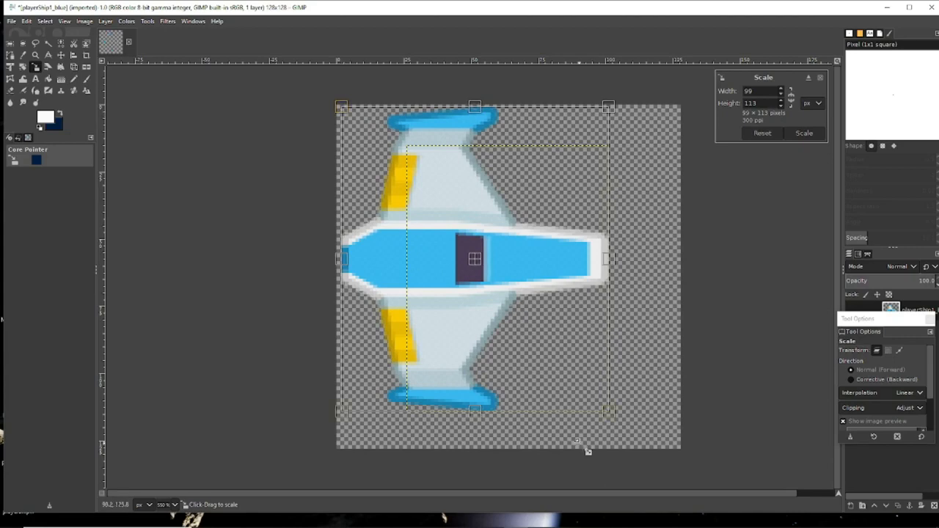
{"action": "left_click_drag", "start_coordinate": [616, 419], "coordinate": [685, 452]}
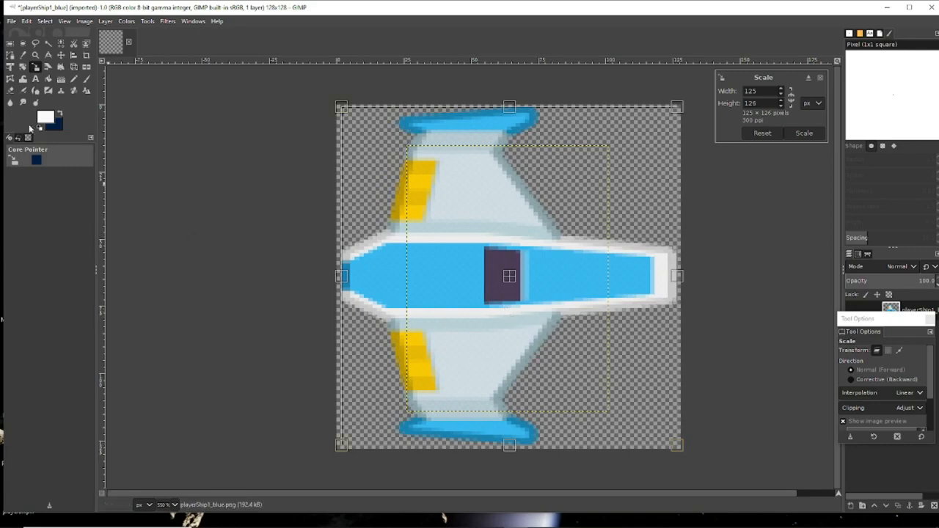
- Export the image to the desktop as T_KenneyPlayerShipBlue1.png and quit GIMP, discarding the unsaved changes
{"action": "left_click", "coordinate": [12, 21]}
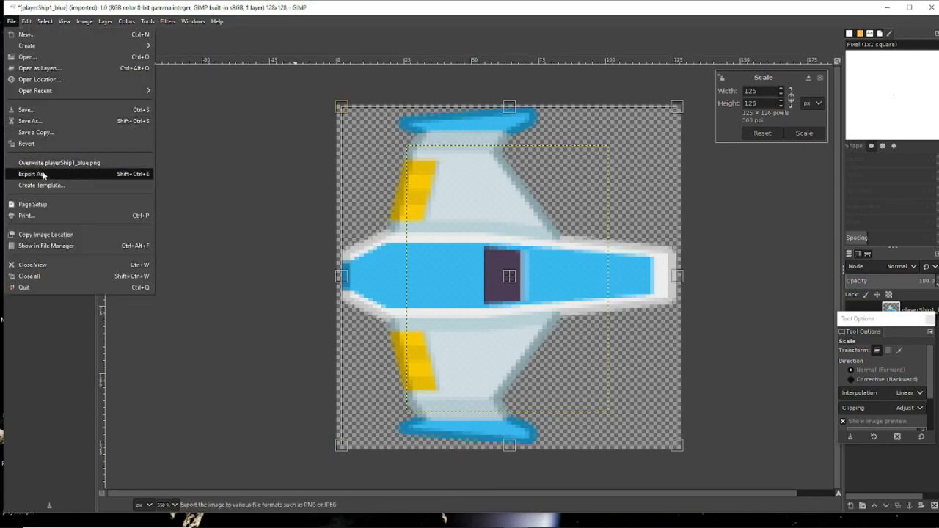
{"action": "left_click", "coordinate": [33, 173]}
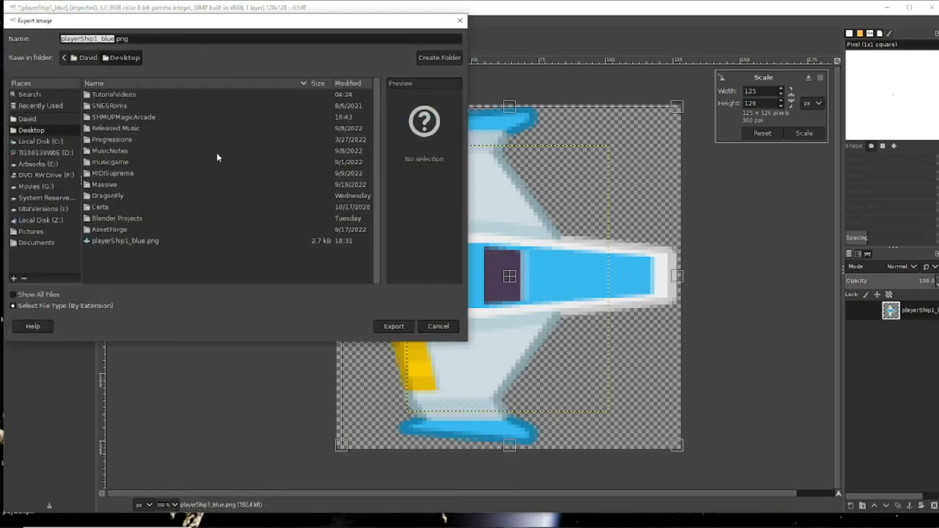
{"action": "type", "text": "T"}
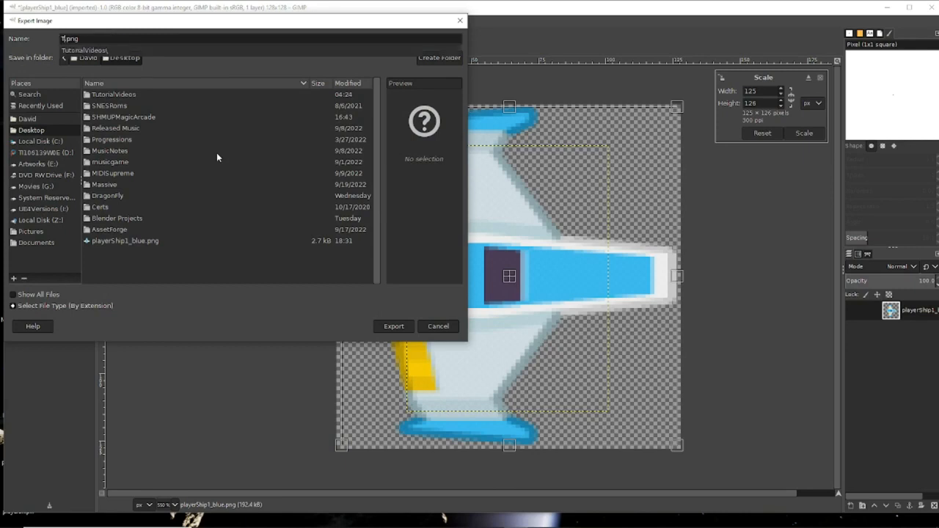
{"action": "type", "text": "_KenneyPlay"}
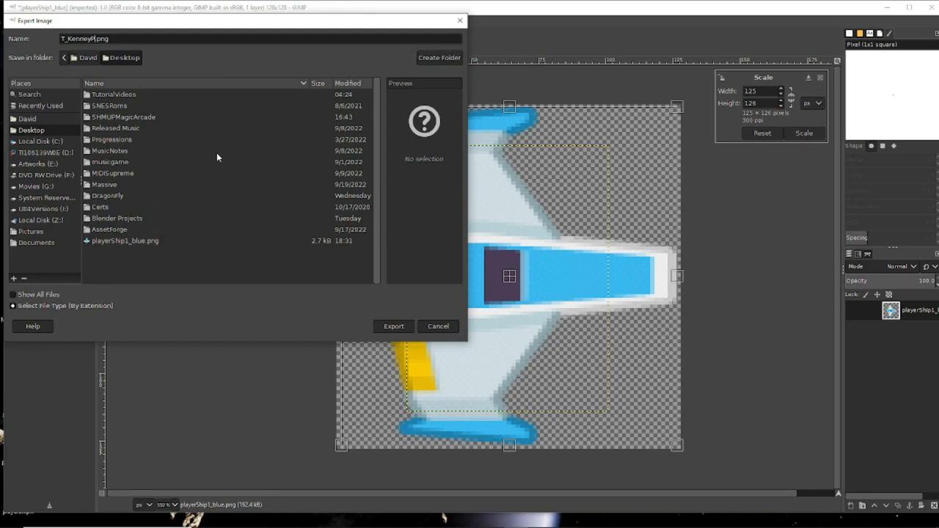
{"action": "type", "text": "erShipBlue1"}
{"action": "left_click", "coordinate": [392, 327]}
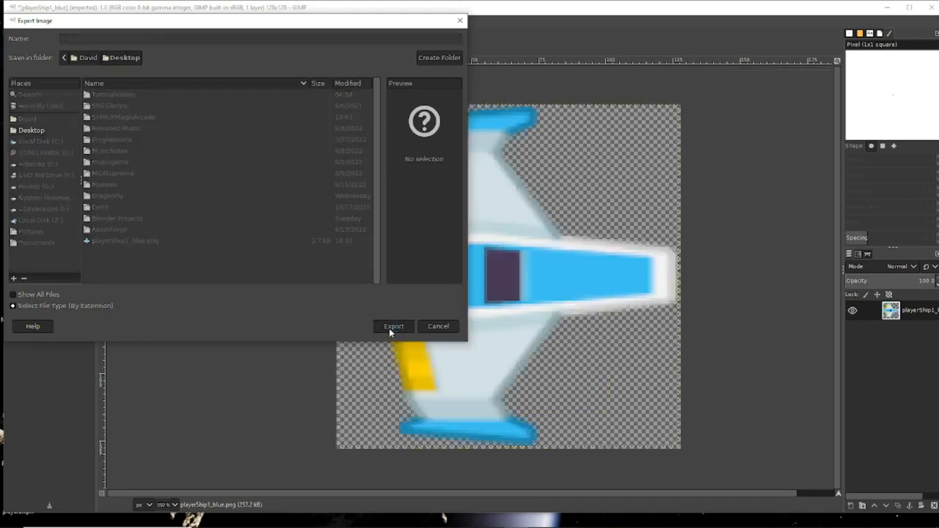
{"action": "left_click", "coordinate": [477, 359]}
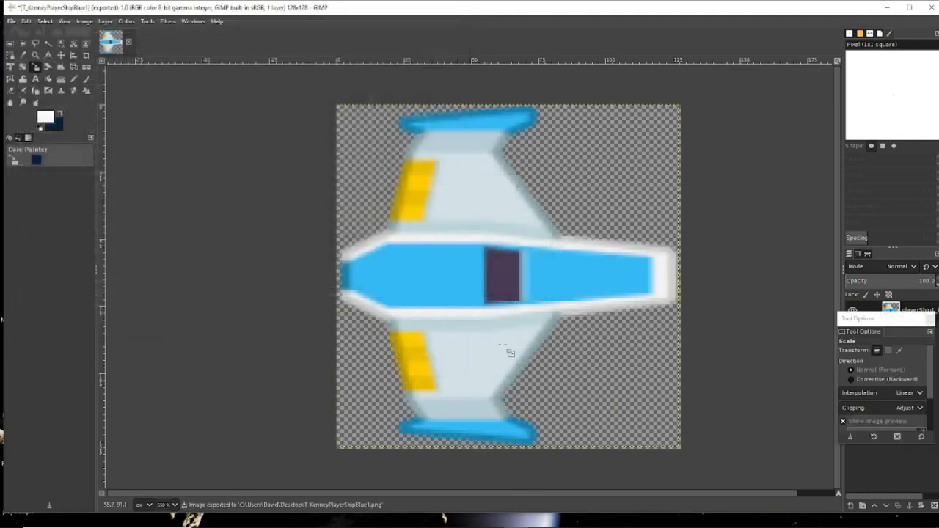
{"action": "left_click", "coordinate": [936, 11]}
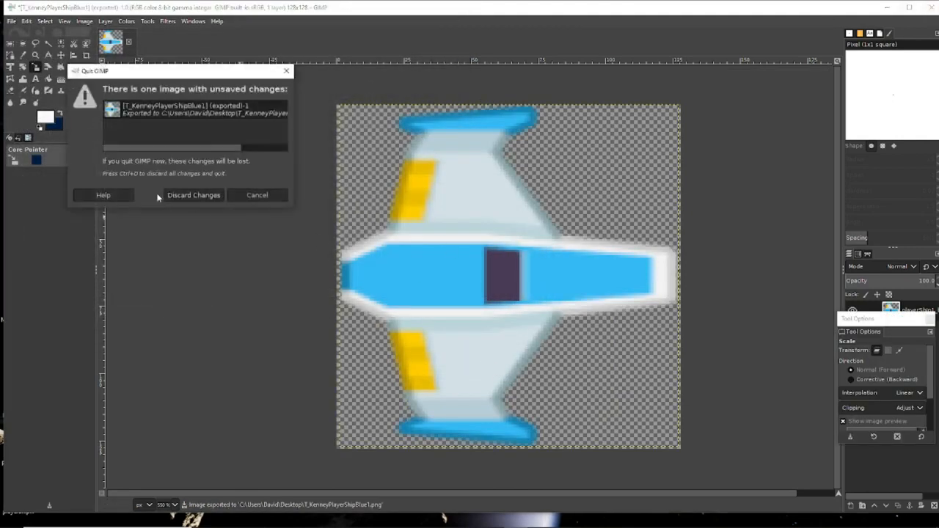
{"action": "left_click", "coordinate": [217, 196]}
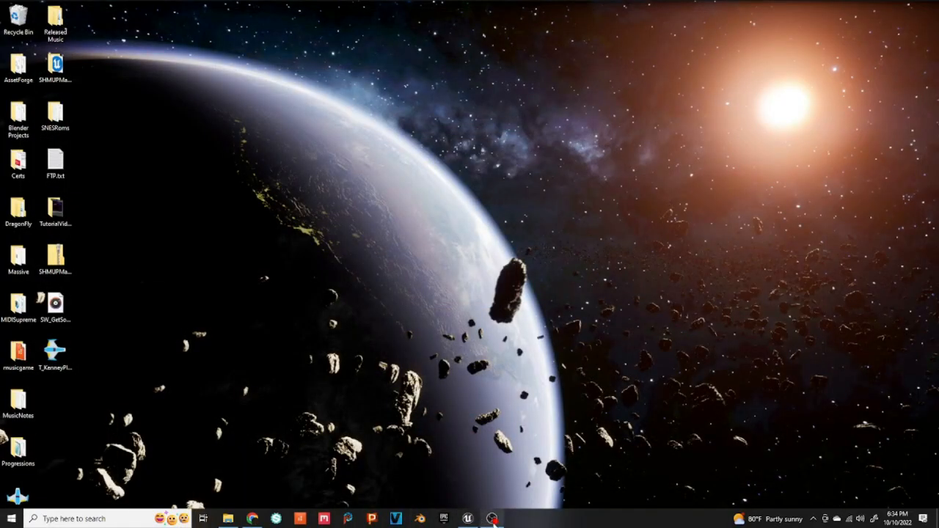
- Switch to the Unreal editor, close the T_RedFalconSide texture and open the SHMUPMagicArcade/2D/Textures/PlayerShips folder
{"action": "left_click", "coordinate": [469, 521]}
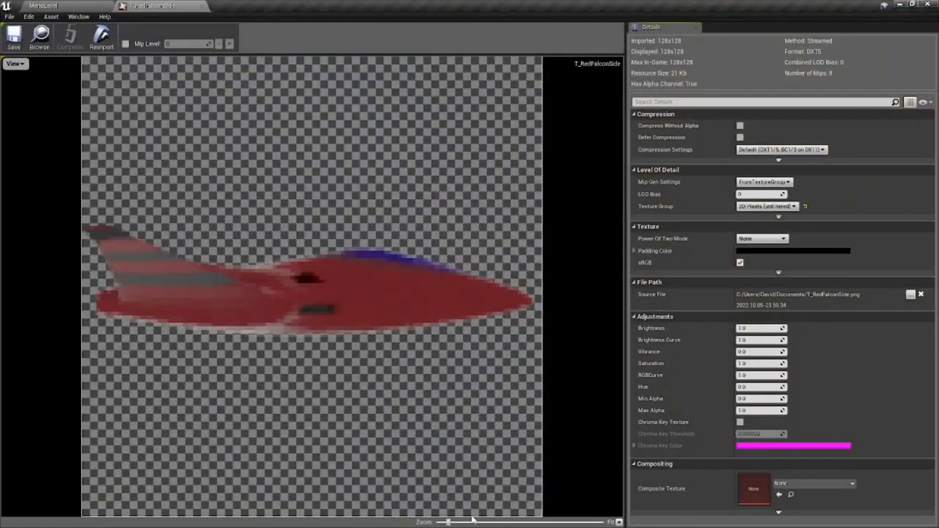
{"action": "left_click", "coordinate": [202, 7]}
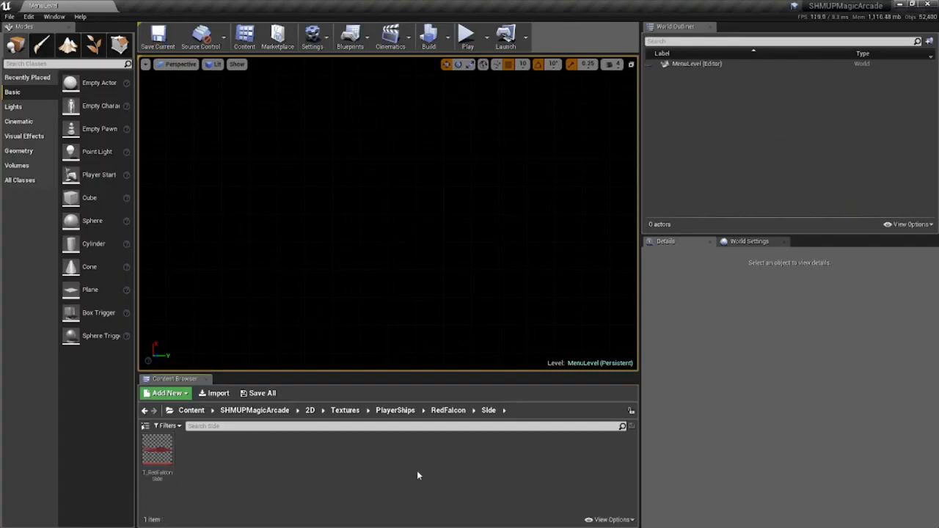
{"action": "left_click", "coordinate": [268, 411]}
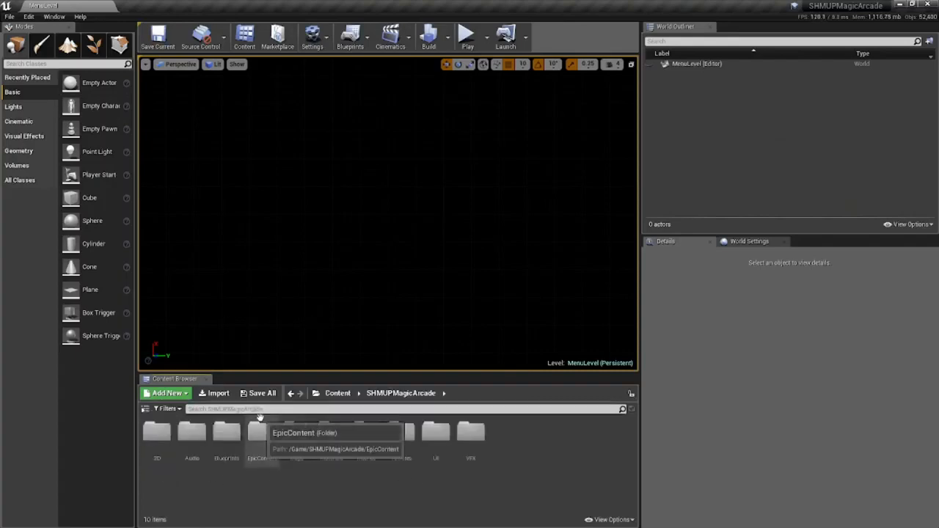
{"action": "double_click", "coordinate": [157, 433]}
{"action": "double_click", "coordinate": [227, 435]}
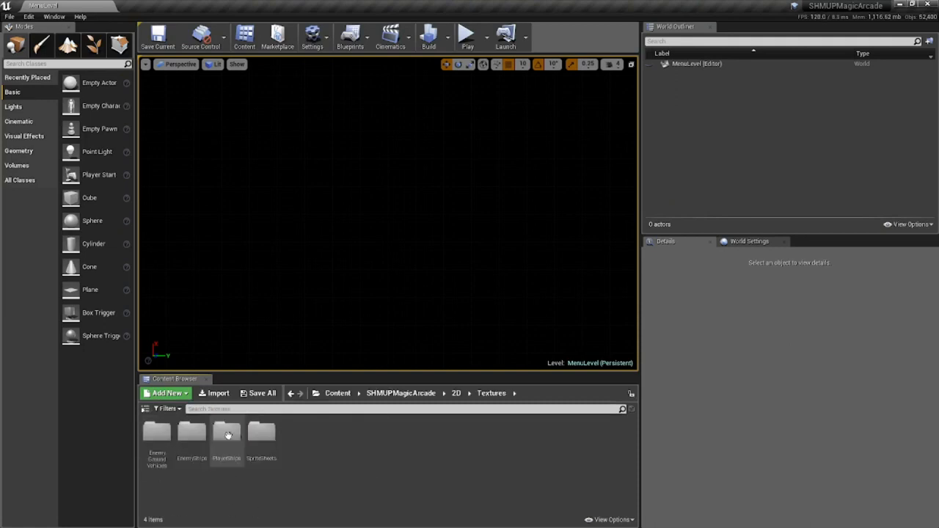
{"action": "double_click", "coordinate": [227, 433]}
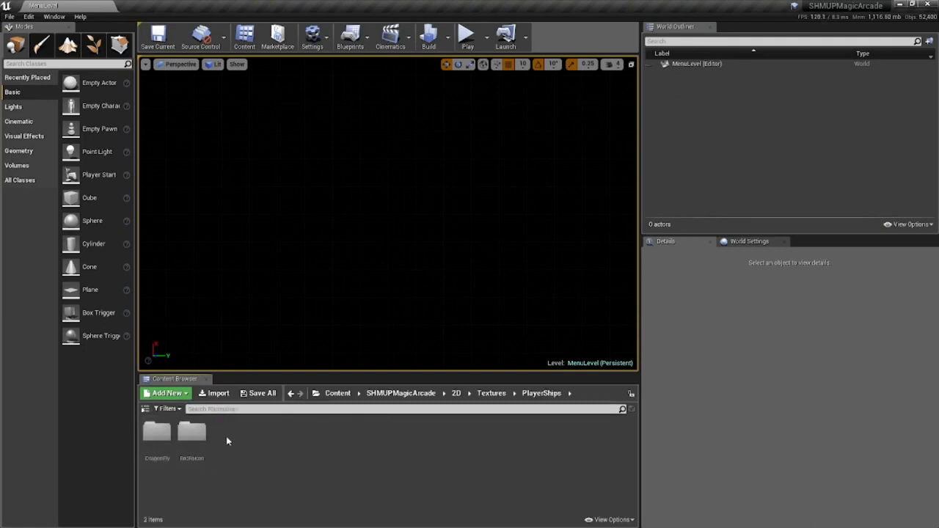
- Create a folder named Kenney inside PlayerShips and open it
{"action": "right_click", "coordinate": [228, 445]}
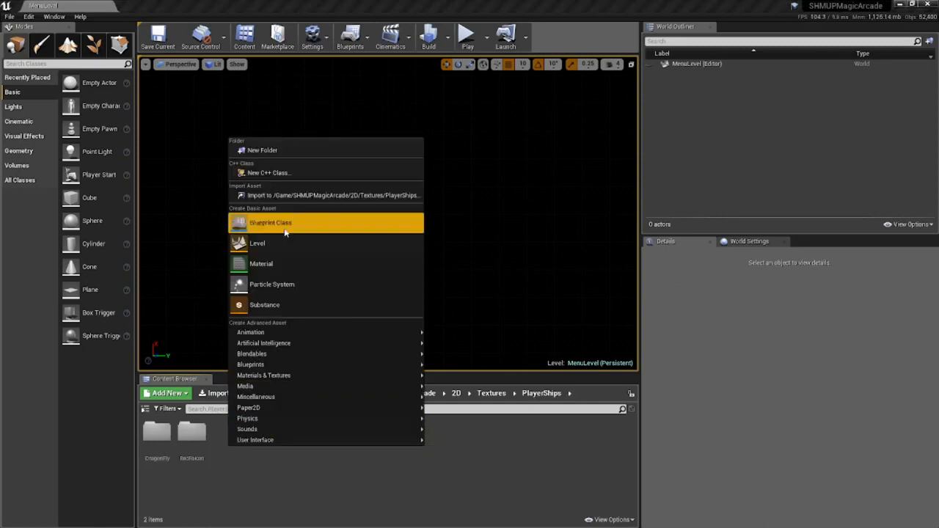
{"action": "left_click", "coordinate": [291, 150]}
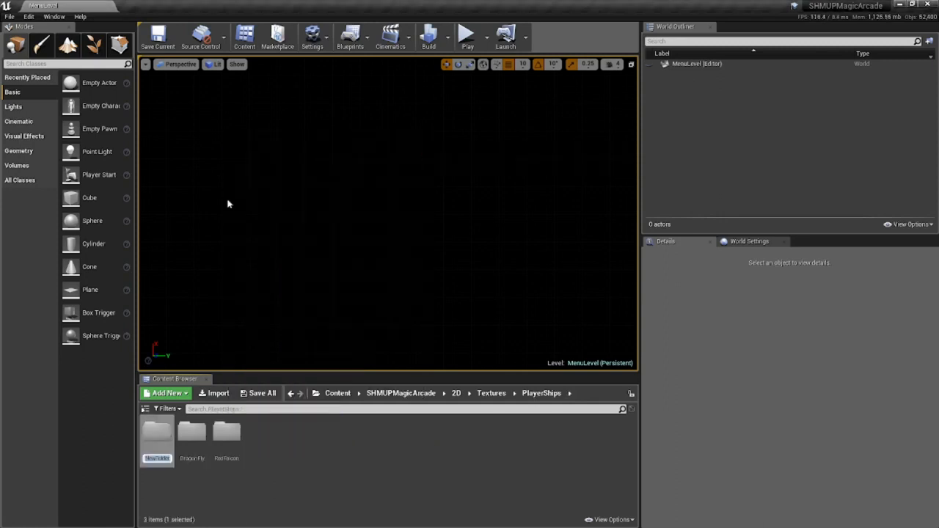
{"action": "type", "text": "Enemies"}
{"action": "key", "text": "Return"}
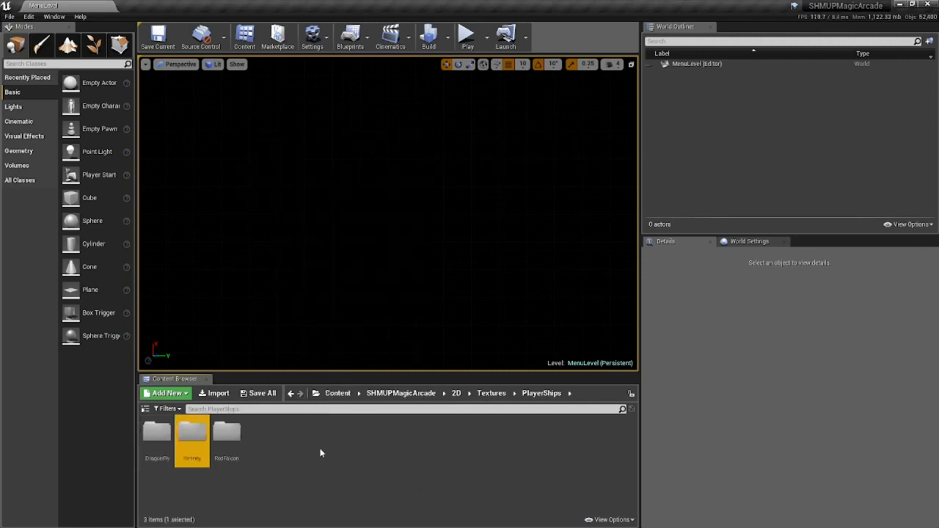
{"action": "double_click", "coordinate": [188, 435]}
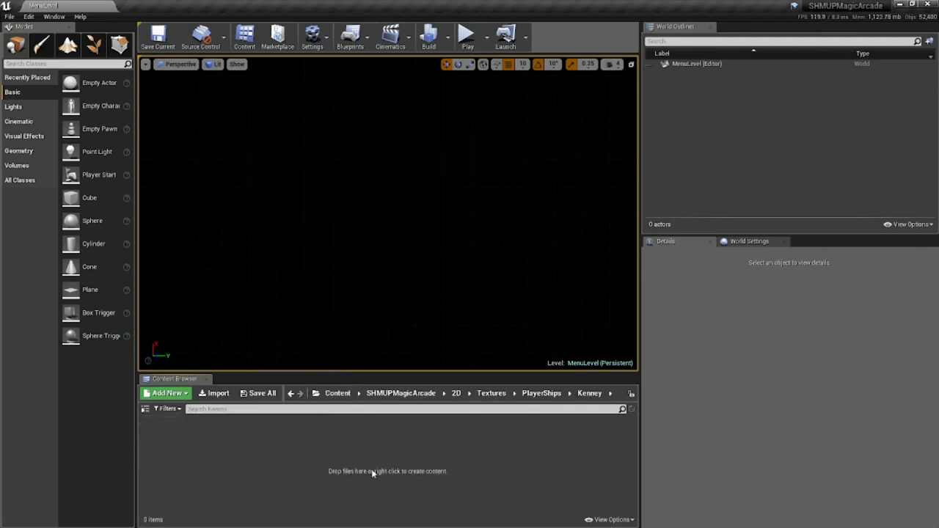
- Import T_KenneyPlayerShipBlue1.png from the desktop into the Kenney folder
{"action": "left_click", "coordinate": [912, 4]}
{"action": "mouse_move", "coordinate": [440, 85]}
{"action": "left_mouse_down"}
{"action": "mouse_move", "coordinate": [518, 79]}
{"action": "mouse_move", "coordinate": [448, 85]}
{"action": "left_mouse_up"}
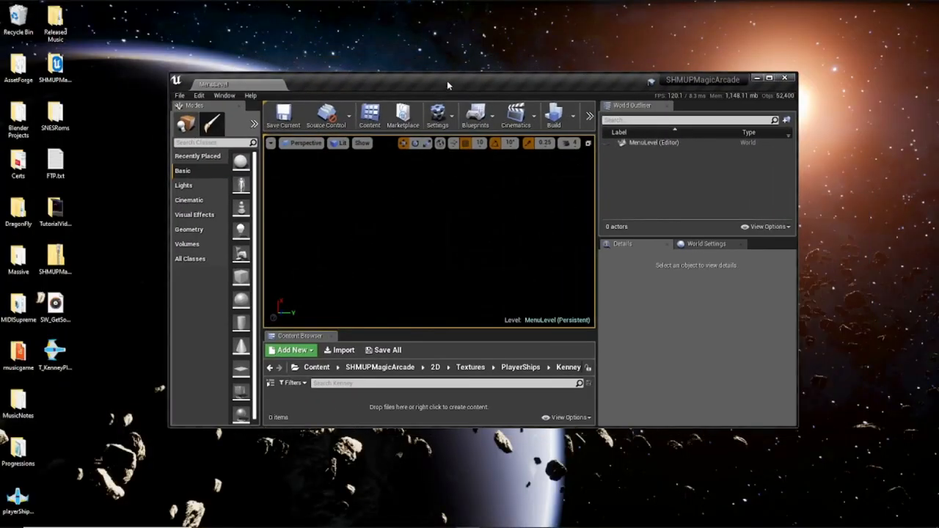
{"action": "left_click", "coordinate": [53, 356]}
{"action": "left_click_drag", "start_coordinate": [53, 356], "coordinate": [374, 412]}
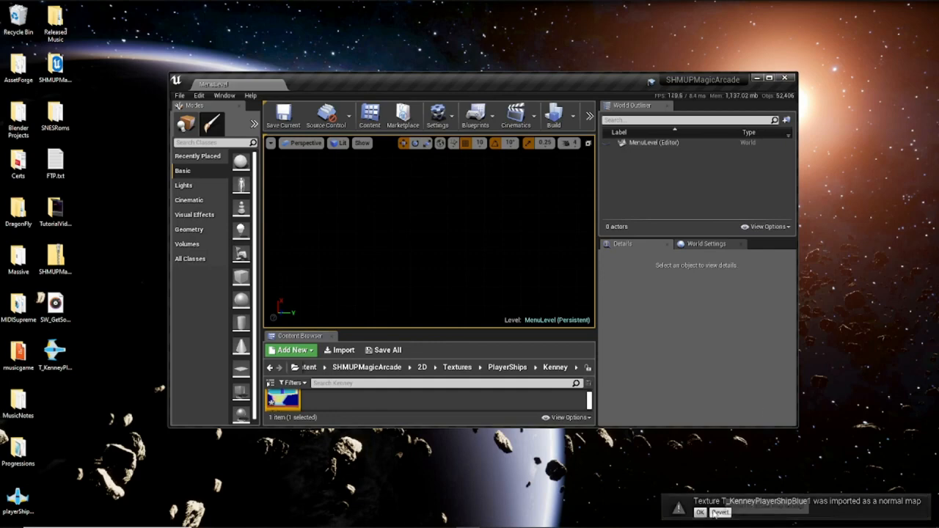
{"action": "left_click", "coordinate": [769, 78]}
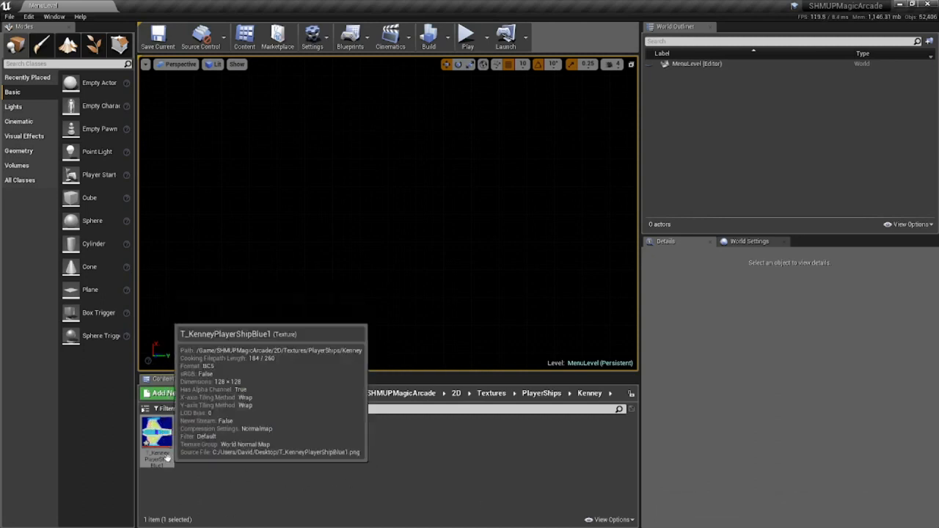
- Set the T_KenneyPlayerShipBlue1 texture's group to 2D Pixels (unfiltered) and its compression to Default (DXT1/5, BC1/3 on DX11)
{"action": "right_click", "coordinate": [166, 456]}
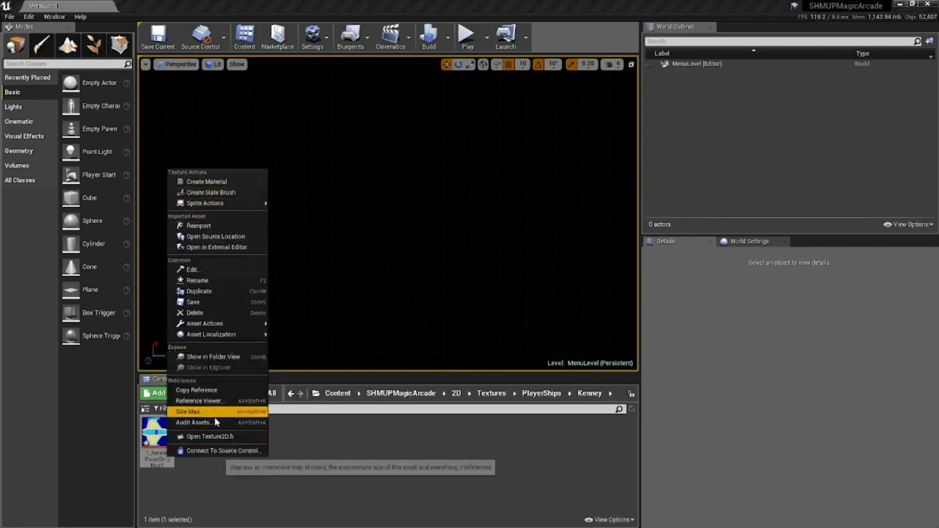
{"action": "double_click", "coordinate": [161, 466]}
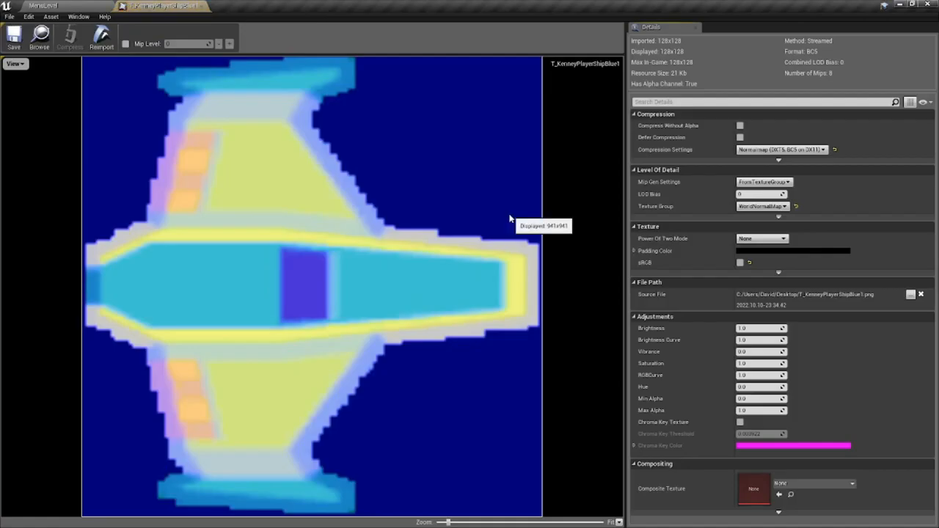
{"action": "left_click", "coordinate": [769, 208]}
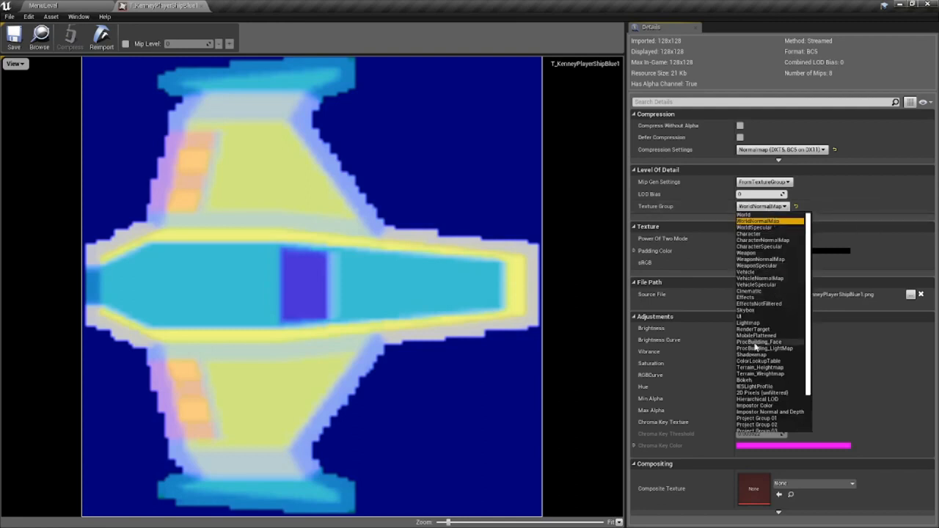
{"action": "left_click", "coordinate": [747, 394]}
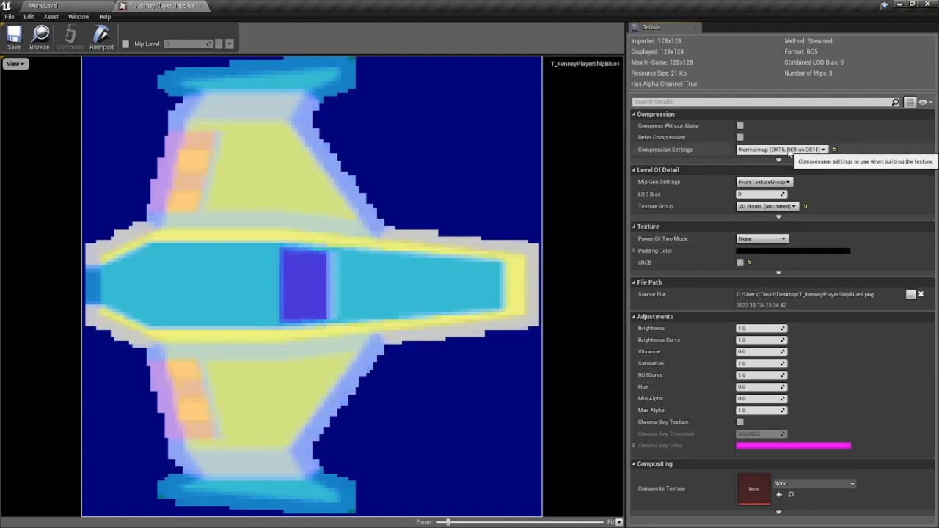
{"action": "left_click", "coordinate": [790, 151]}
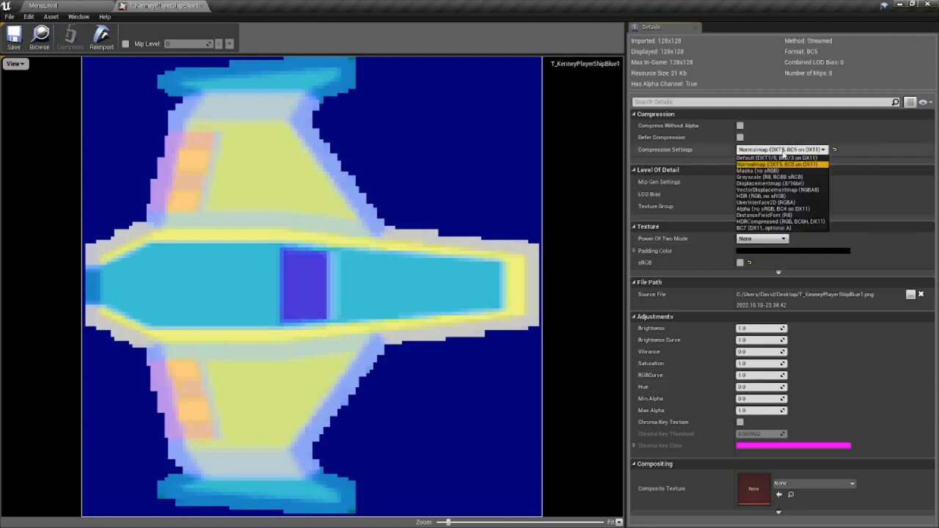
{"action": "left_click", "coordinate": [775, 158]}
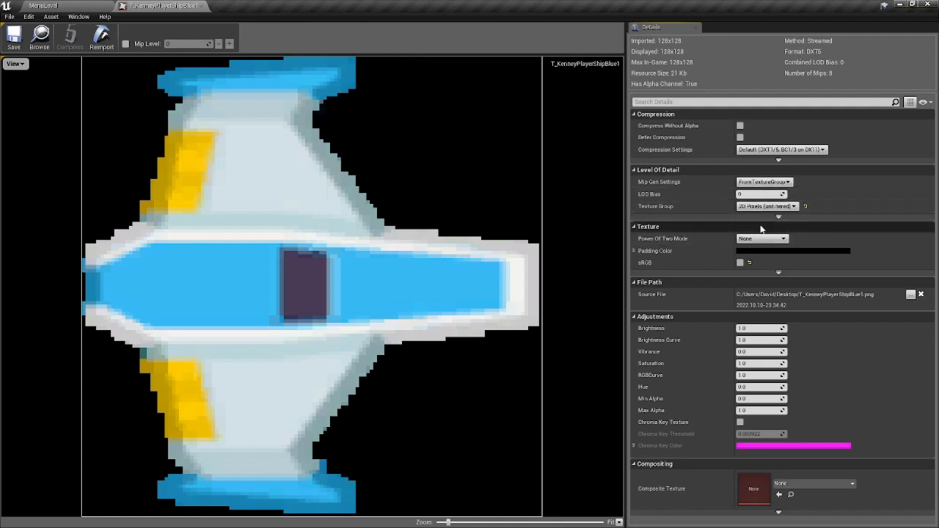
{"action": "left_click", "coordinate": [202, 7]}
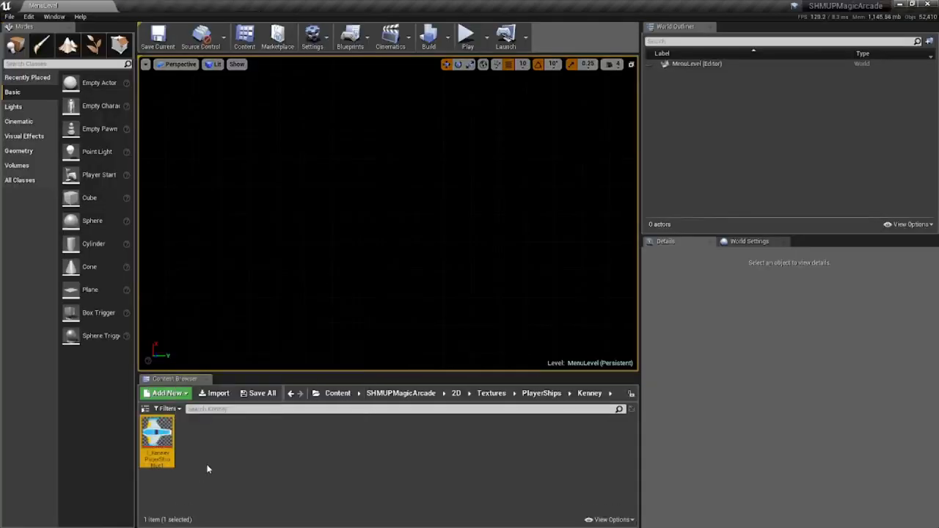
- Extract a sprite from the T_KenneyPlayerShipBlue1 texture in Auto extract mode
{"action": "right_click", "coordinate": [161, 458]}
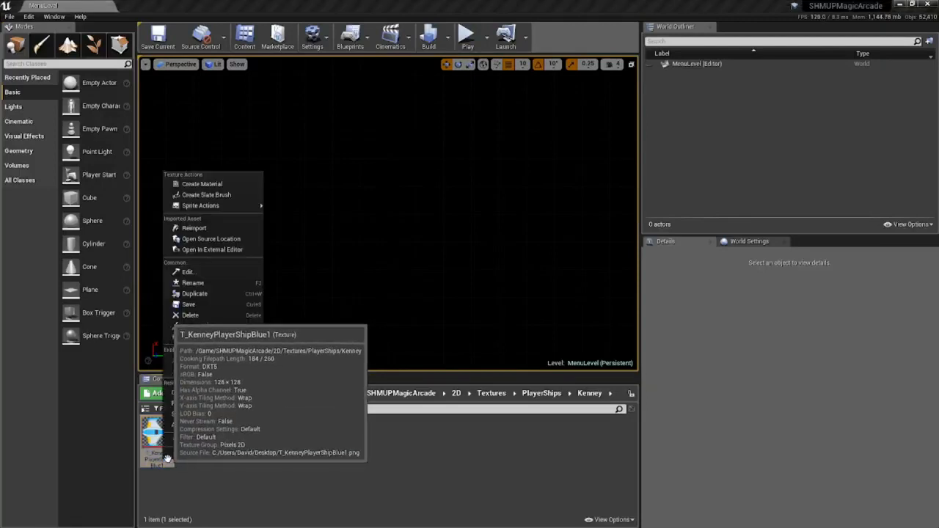
{"action": "mouse_move", "coordinate": [226, 208]}
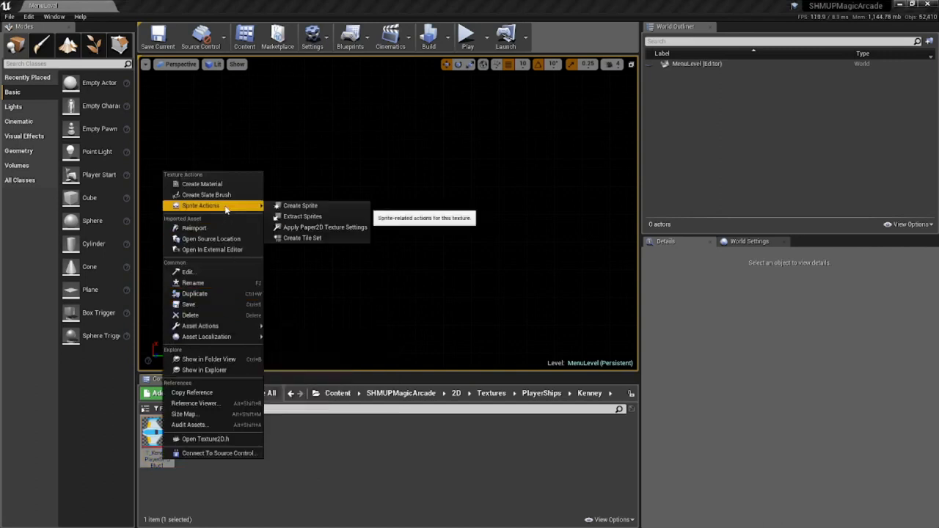
{"action": "left_click", "coordinate": [307, 218]}
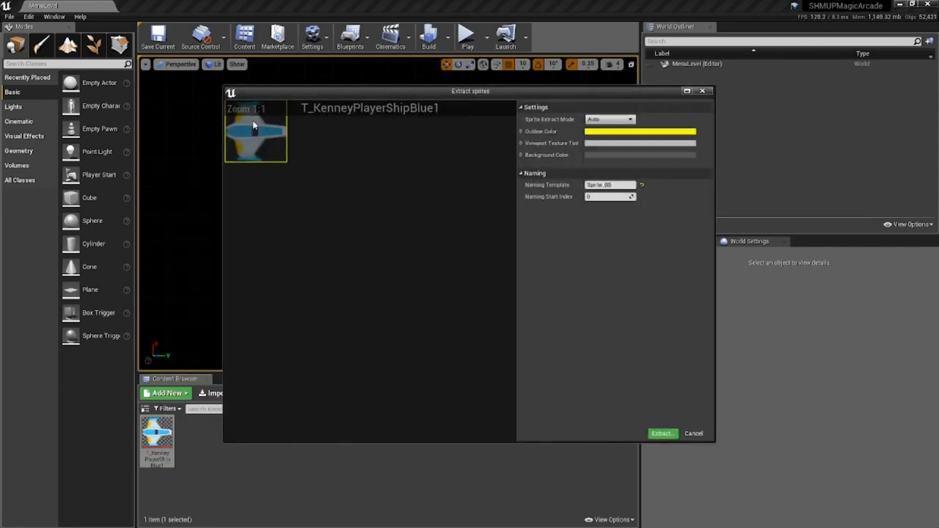
{"action": "left_click", "coordinate": [661, 434]}
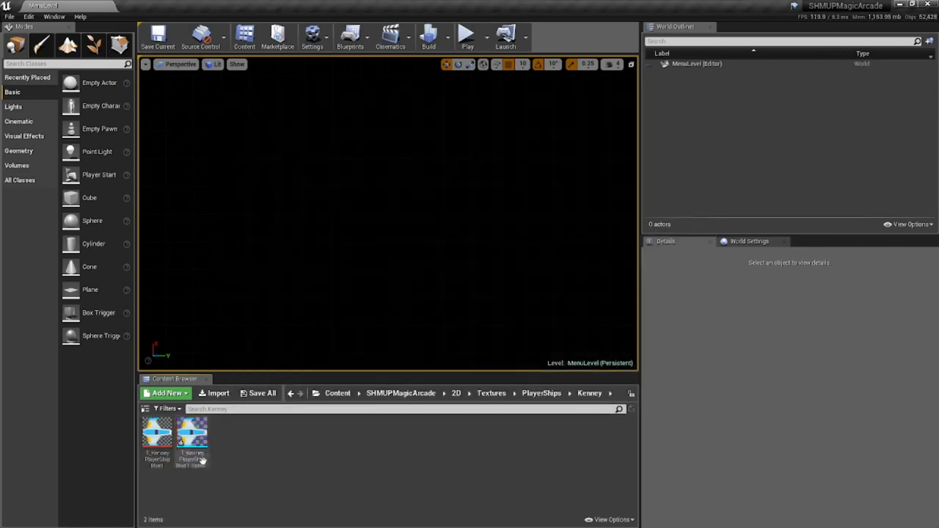
- Rename the extracted sprite as SP_KenneyPlayerShipBlue1
{"action": "key", "text": "F2"}
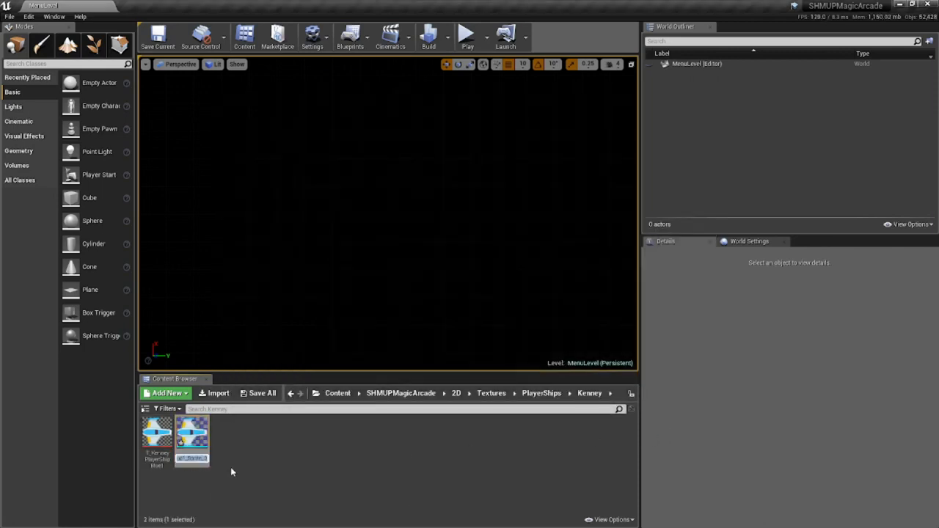
{"action": "left_click_drag", "start_coordinate": [187, 458], "coordinate": [231, 461]}
{"action": "key", "text": "BackSpace"}
{"action": "key", "text": "shift+Home"}
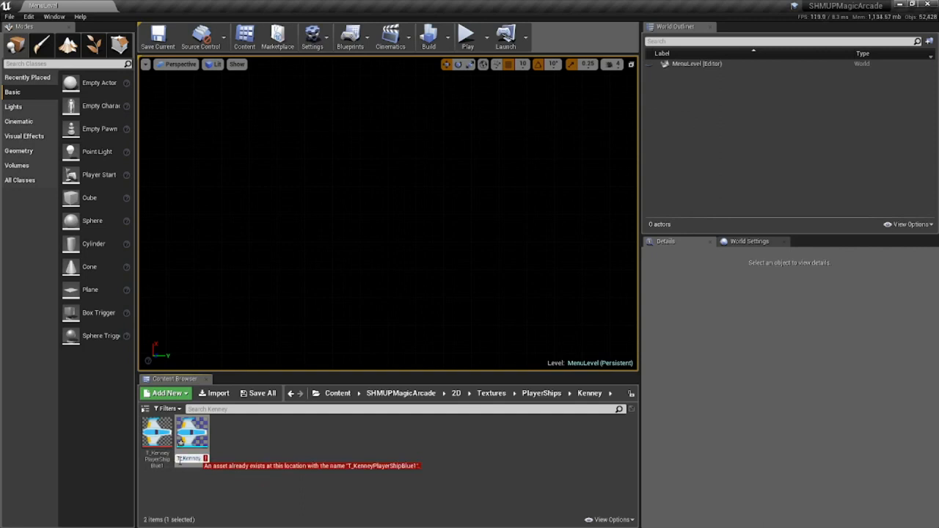
{"action": "key", "text": "Home"}
{"action": "key", "text": "Delete"}
{"action": "type", "text": "SP"}
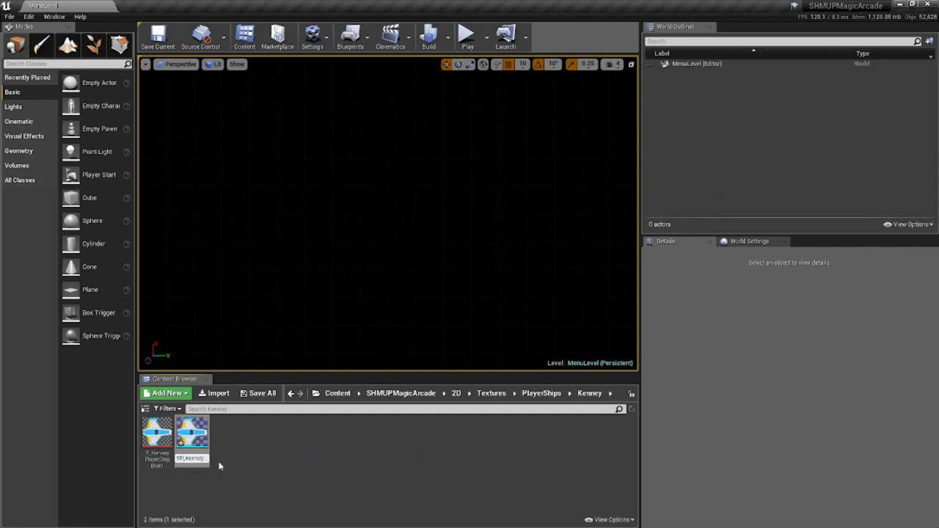
{"action": "key", "text": "Return"}
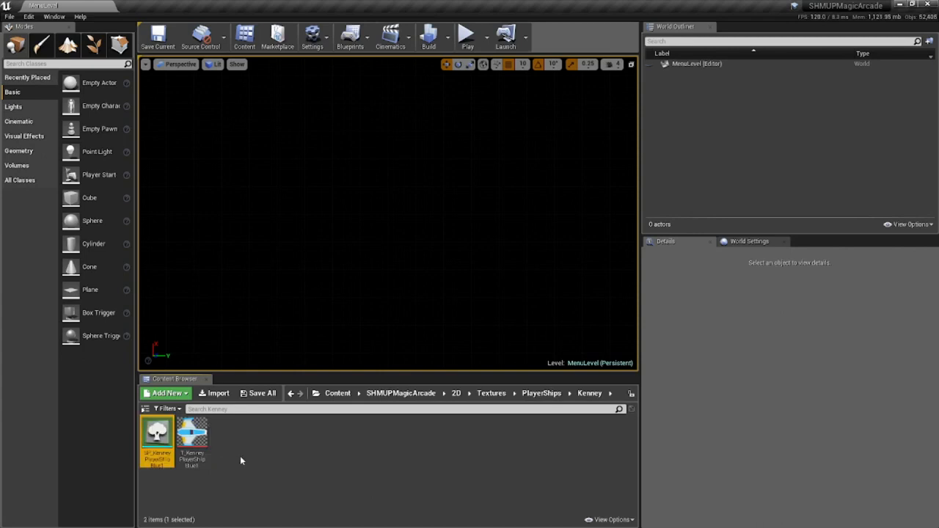
{"action": "left_click", "coordinate": [241, 459]}
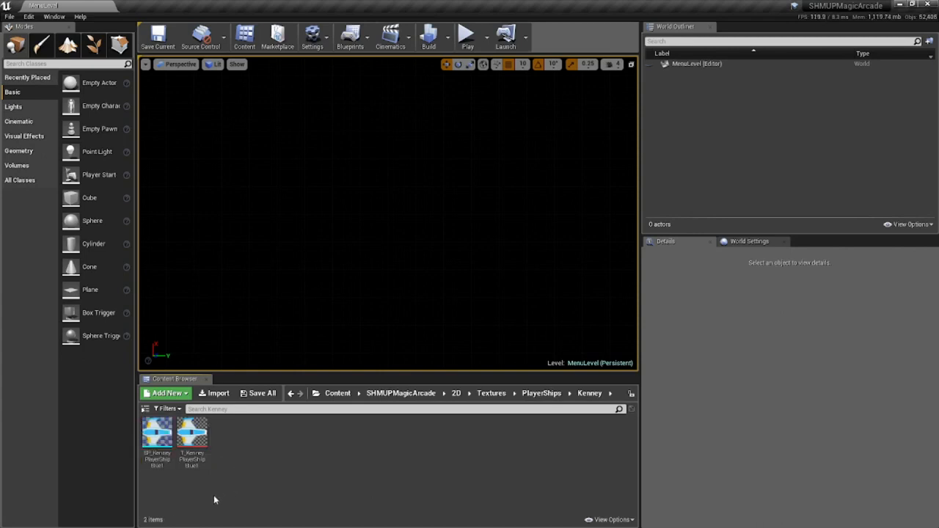
- Create a flipbook named FB_KenneyPlayerShipBlue from the SP_KenneyPlayerShipBlue1 sprite and save all assets
{"action": "right_click", "coordinate": [163, 444]}
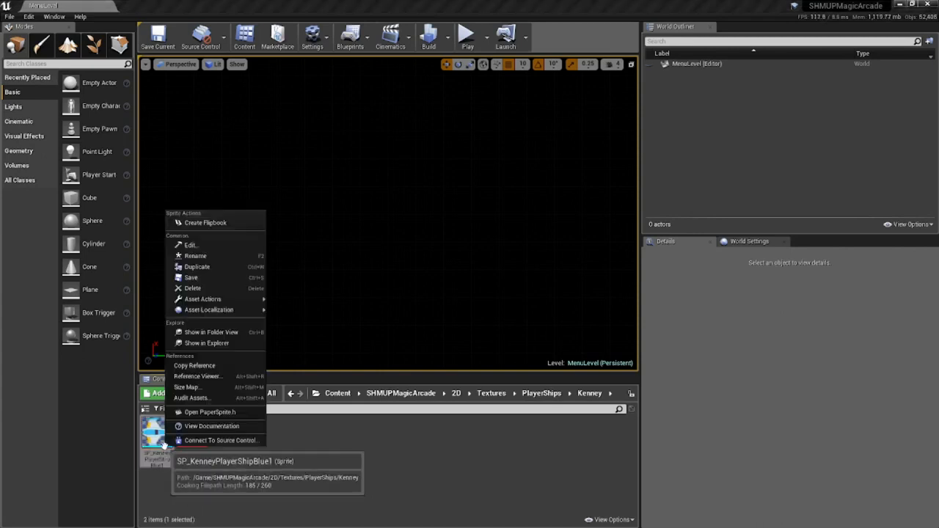
{"action": "left_click", "coordinate": [198, 223]}
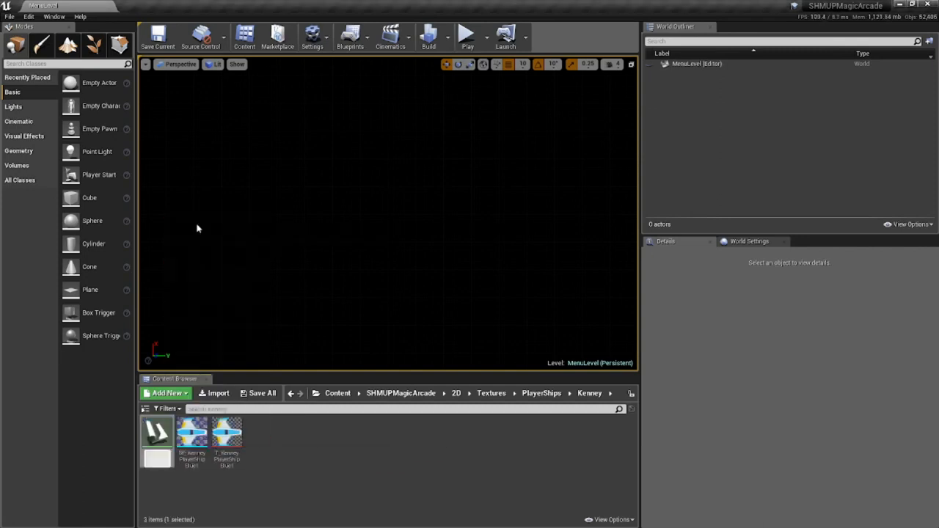
{"action": "left_click_drag", "start_coordinate": [169, 459], "coordinate": [123, 457]}
{"action": "left_click", "coordinate": [151, 459]}
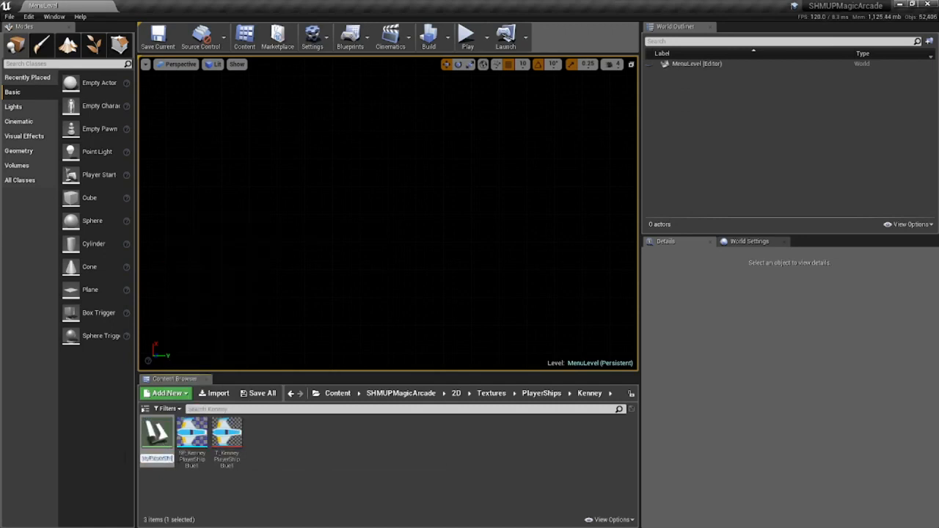
{"action": "left_click_drag", "start_coordinate": [169, 459], "coordinate": [118, 458]}
{"action": "left_click", "coordinate": [150, 458]}
{"action": "left_click_drag", "start_coordinate": [150, 458], "coordinate": [140, 459]}
{"action": "type", "text": "FB_Kenney"}
{"action": "key", "text": "Return"}
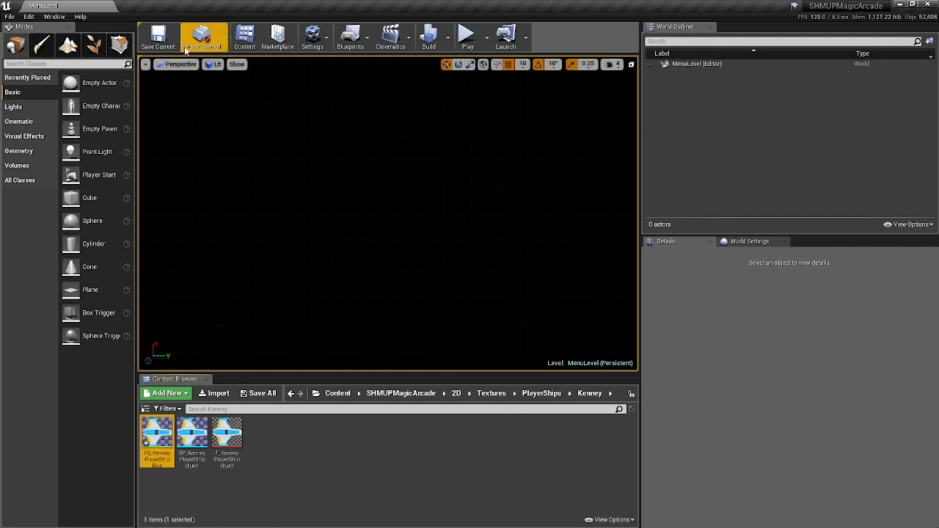
{"action": "left_click", "coordinate": [10, 16]}
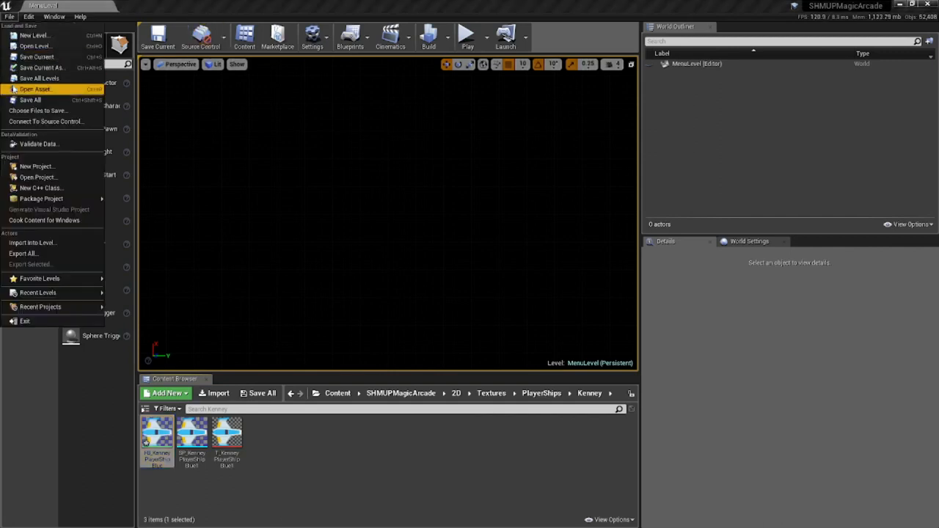
{"action": "left_click", "coordinate": [34, 99]}
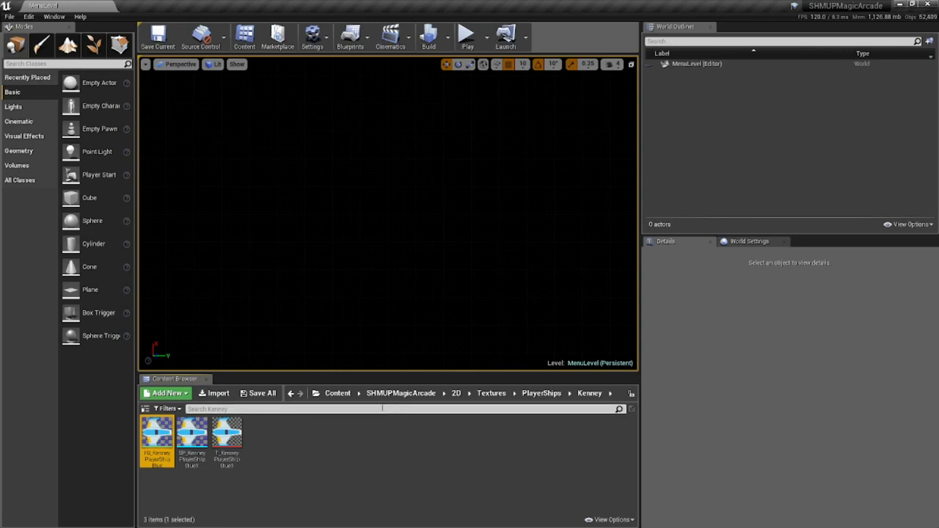
- Open the PlayLevel map from the Maps folder of SHMUPMagicArcade
{"action": "left_click", "coordinate": [341, 393]}
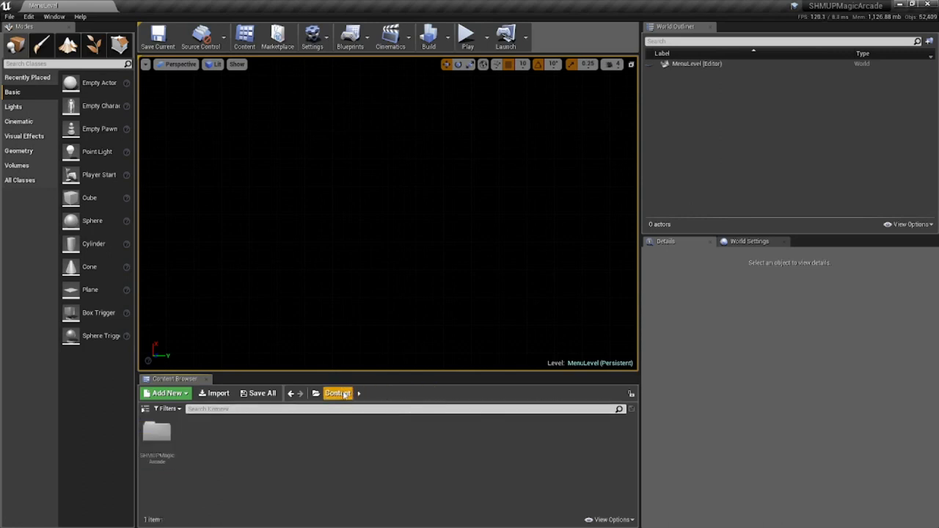
{"action": "double_click", "coordinate": [156, 433]}
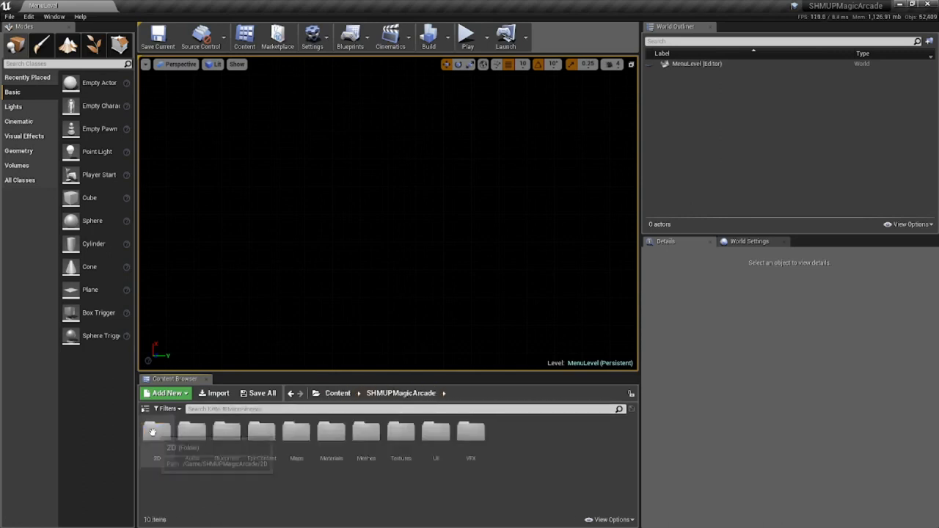
{"action": "double_click", "coordinate": [298, 438]}
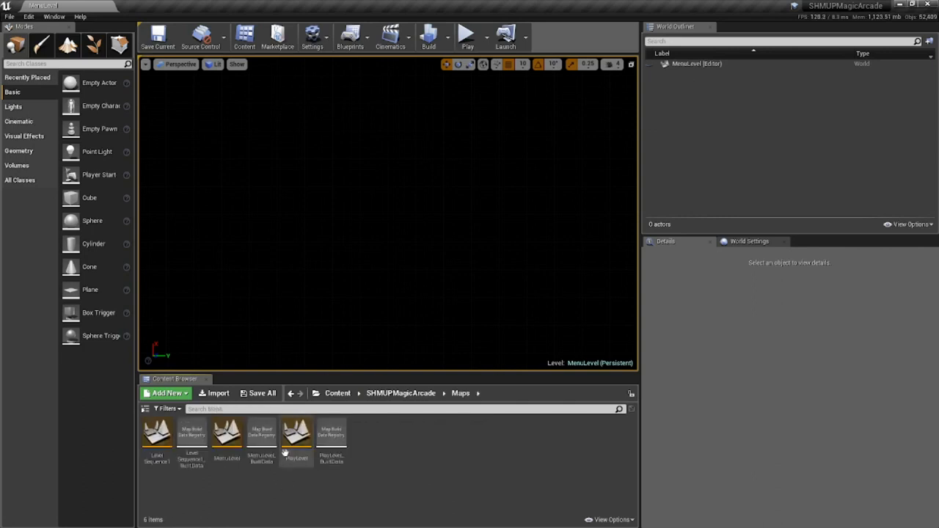
{"action": "double_click", "coordinate": [295, 439]}
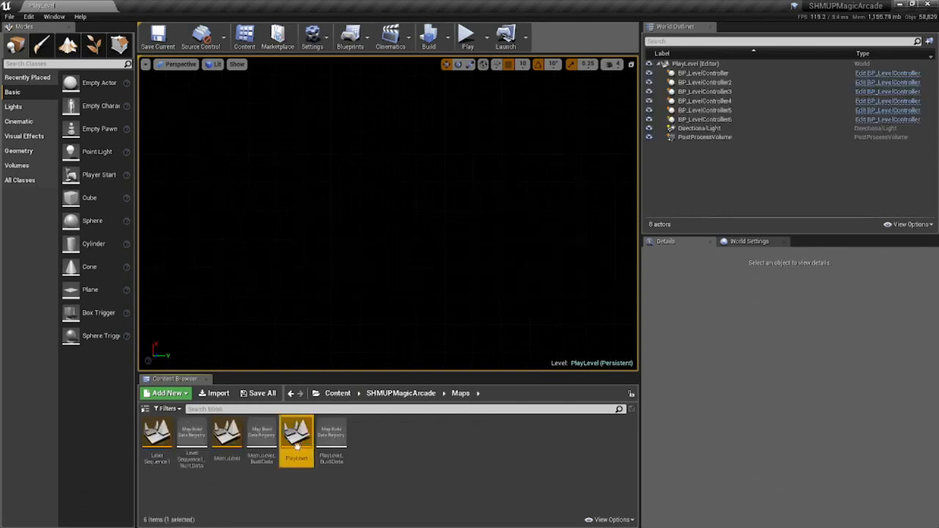
- Set BP_LevelController's Player Ship Flipbook to FB_KenneyPlayerShipBlue, enable Use 2DFlipbook, and briefly play the level
{"action": "left_click", "coordinate": [703, 74]}
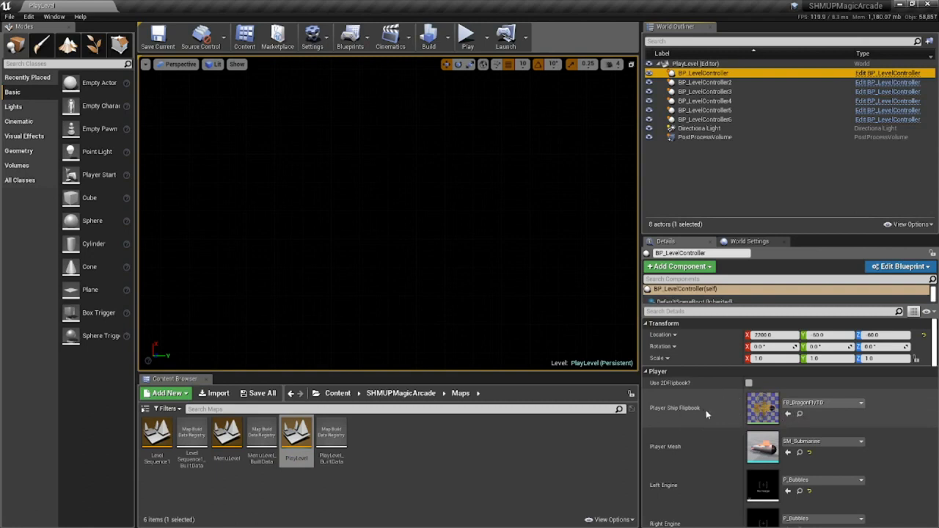
{"action": "left_click", "coordinate": [841, 408]}
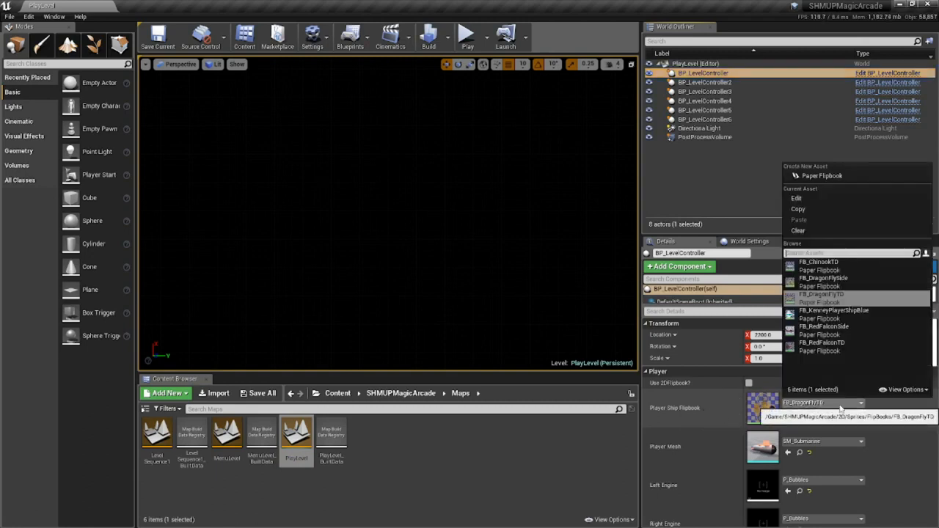
{"action": "left_click", "coordinate": [829, 315]}
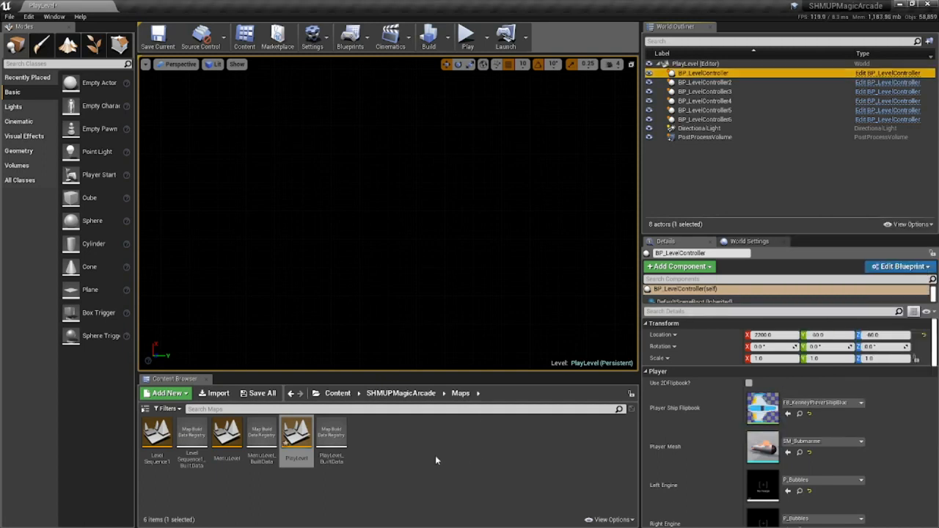
{"action": "left_click", "coordinate": [750, 384]}
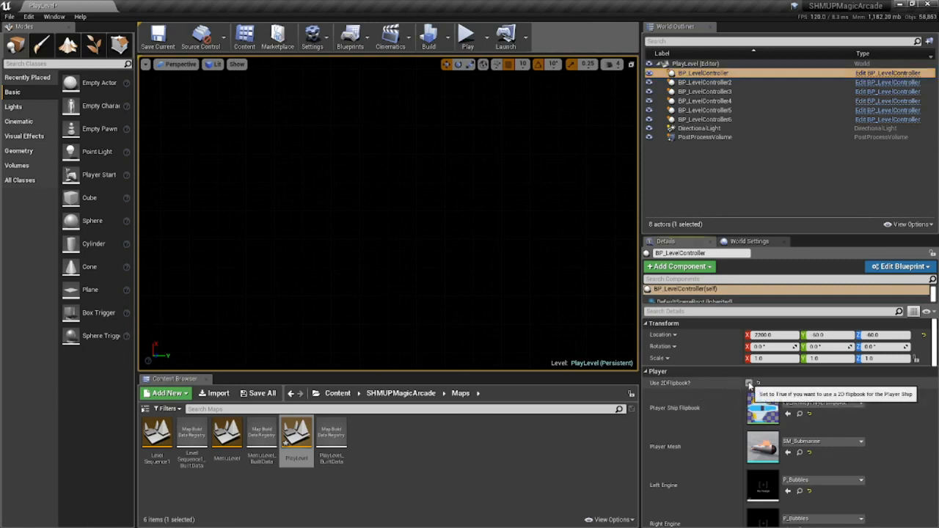
{"action": "left_click", "coordinate": [466, 37]}
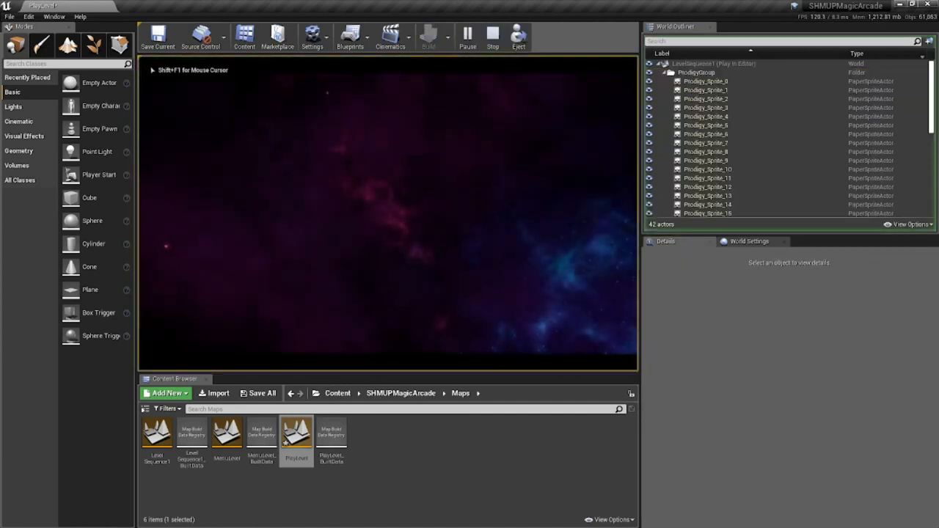
{"action": "key", "text": "Escape"}
- Turn off Has Level Sequence on BP_LevelController and save the level
{"action": "left_click", "coordinate": [703, 75]}
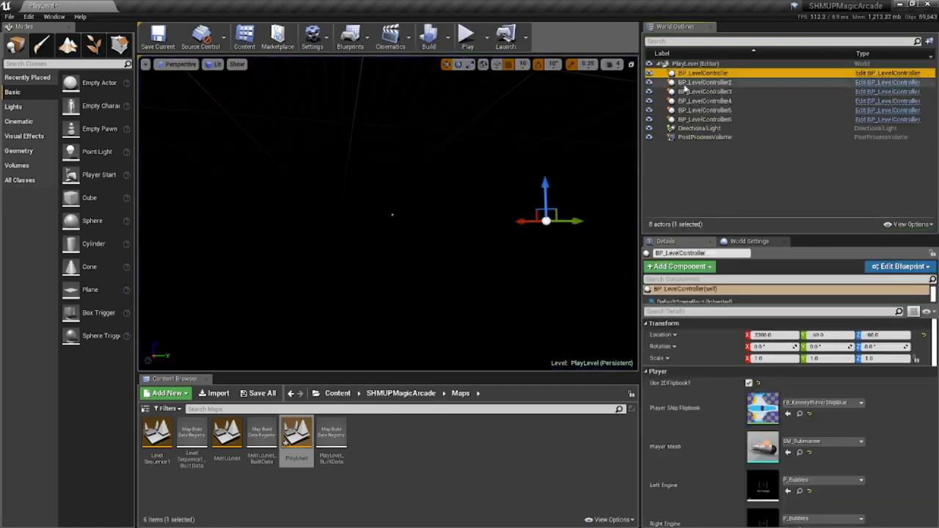
{"action": "left_click", "coordinate": [935, 355]}
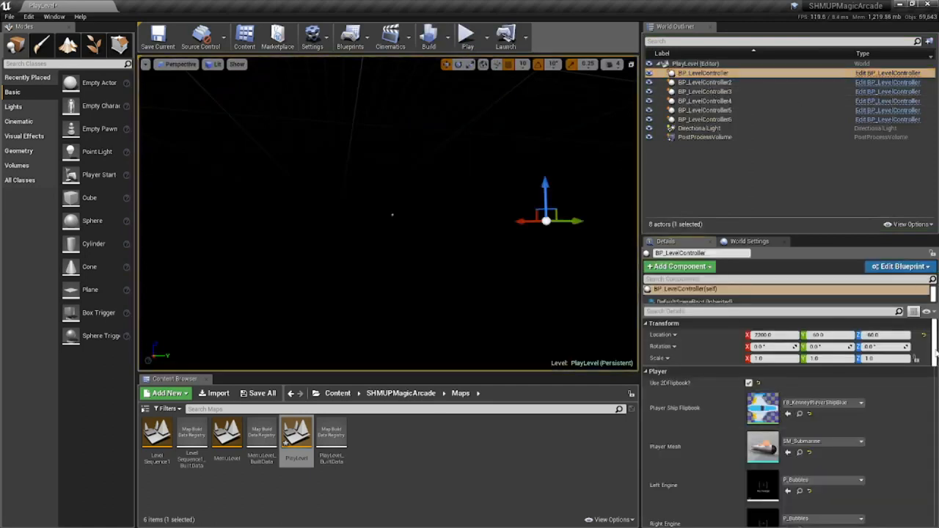
{"action": "scroll", "coordinate": [936, 355], "scroll_direction": "down", "scroll_amount": 10}
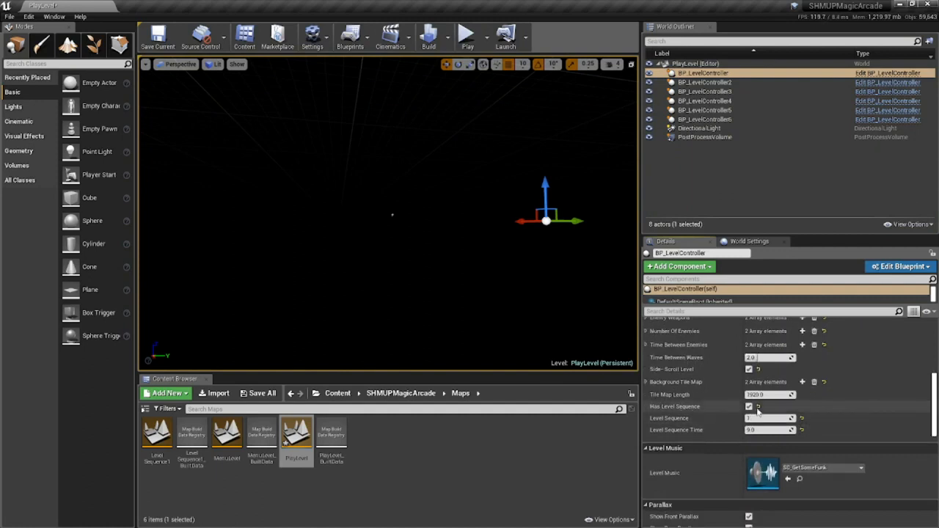
{"action": "left_click", "coordinate": [749, 406]}
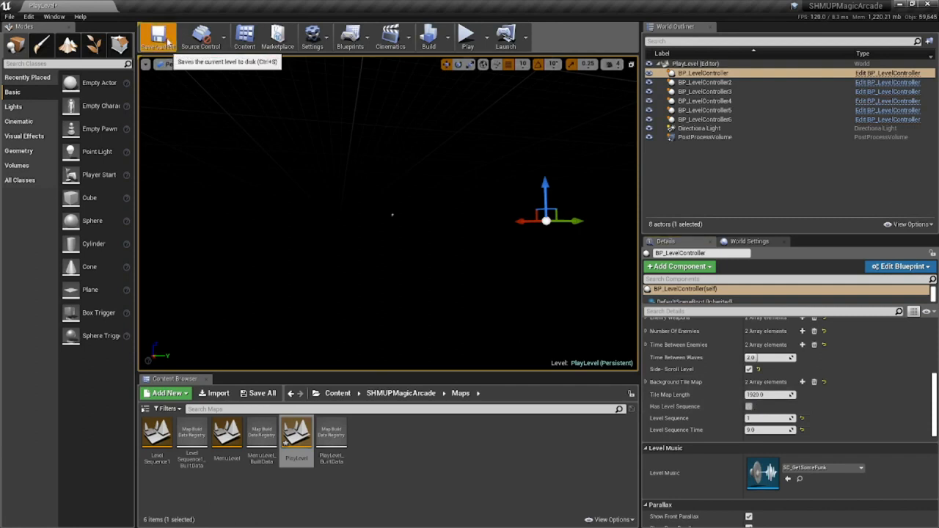
- Play-test PlayLevel by flying the new ship around and firing its weapons, and end the session
{"action": "left_click", "coordinate": [467, 35]}
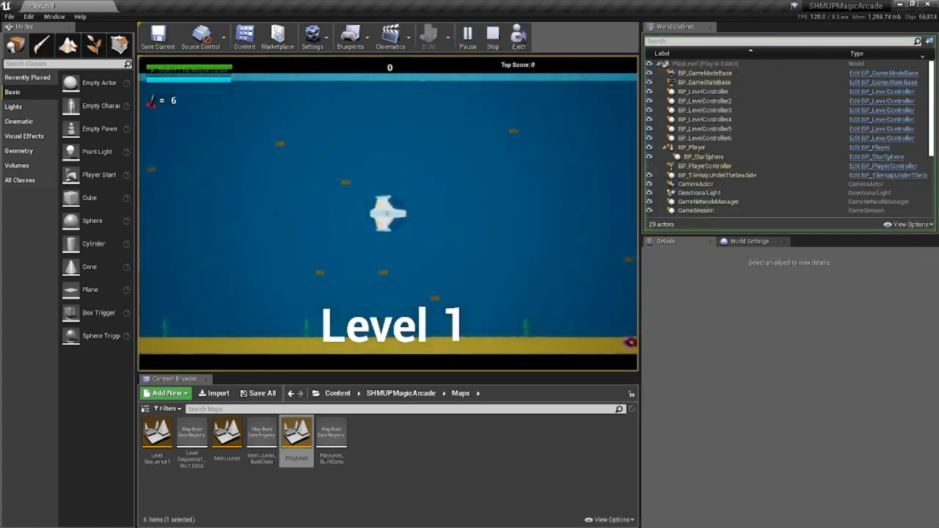
{"action": "key", "text": "a"}
{"action": "key", "text": "s"}
{"action": "key", "text": "a"}
{"action": "key", "text": "space"}
{"action": "key", "text": "s"}
{"action": "key", "text": "a"}
{"action": "key", "text": "w"}
{"action": "key", "text": "d"}
{"action": "key", "text": "a"}
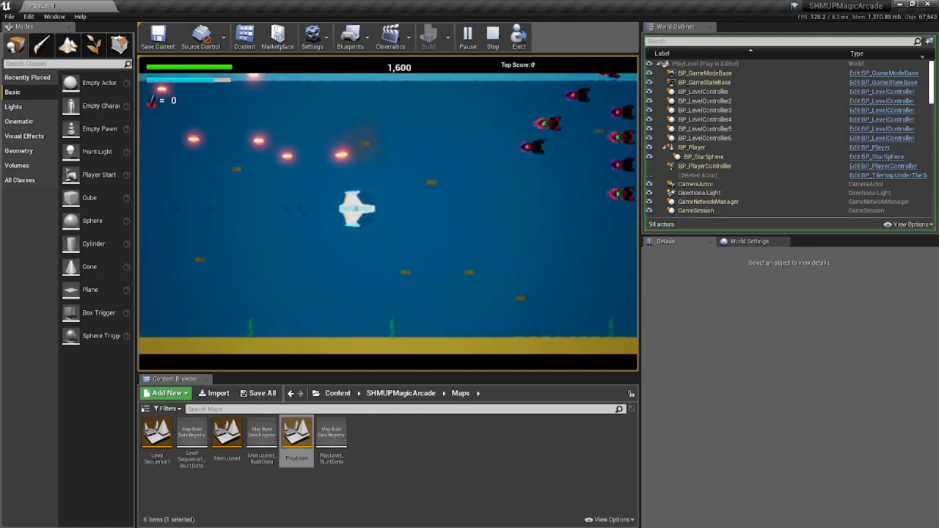
{"action": "key", "text": "Escape"}
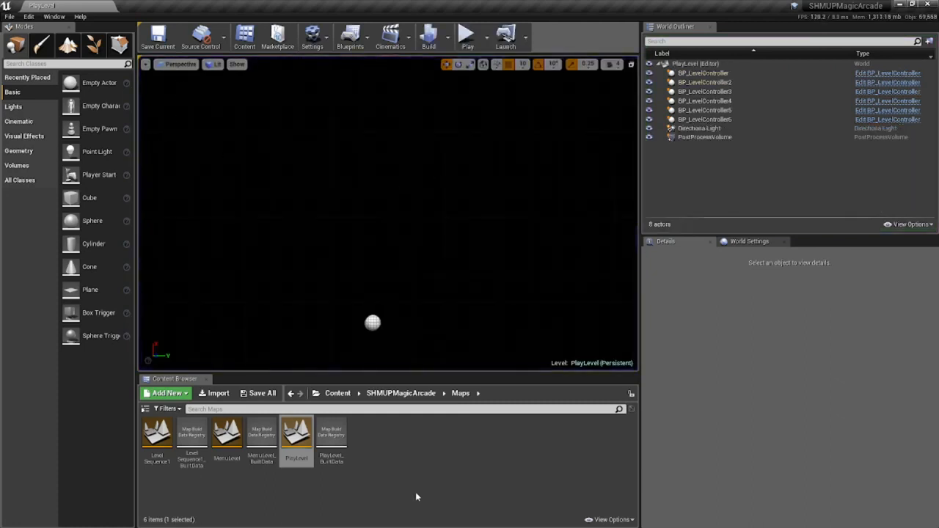
- Open the T_KenneyPlayerShipBlue1 texture from the PlayerShips/Kenney folder and set its Brightness to 0.6
{"action": "left_click", "coordinate": [423, 452]}
{"action": "left_click", "coordinate": [338, 394]}
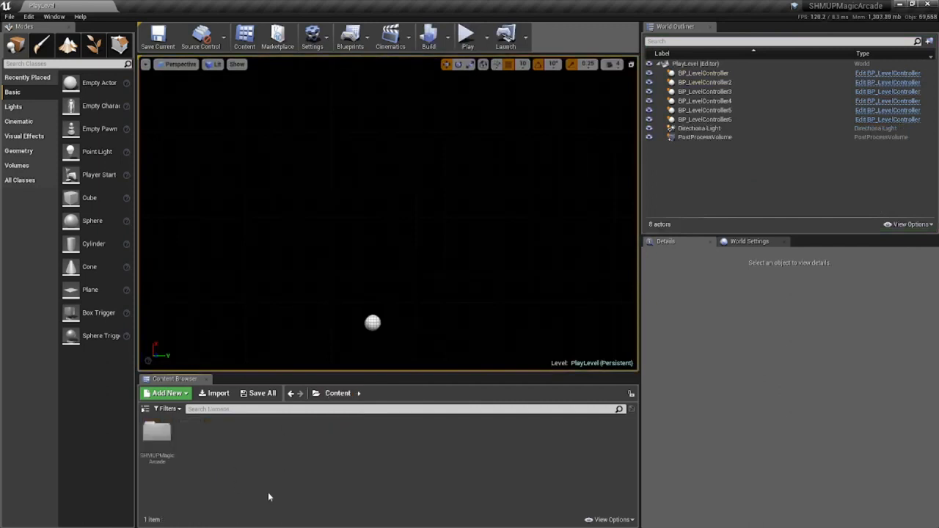
{"action": "double_click", "coordinate": [156, 433]}
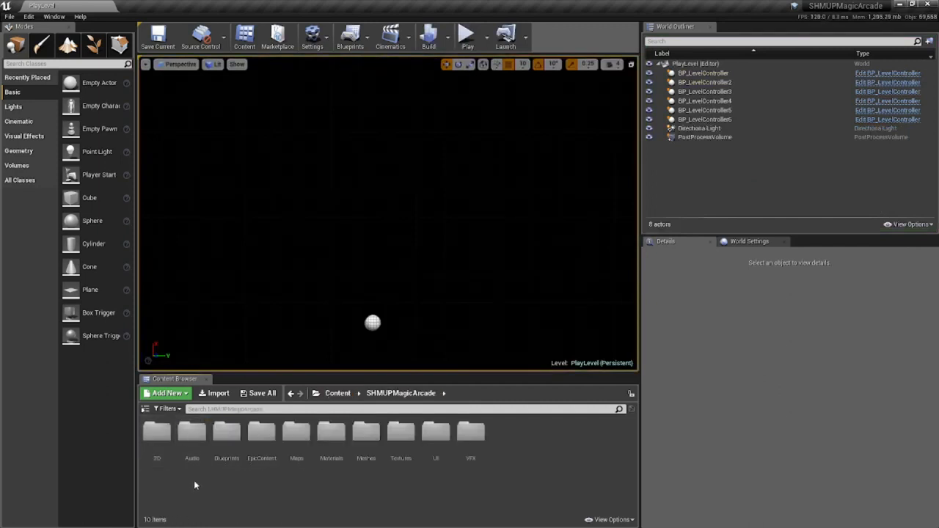
{"action": "double_click", "coordinate": [158, 440]}
{"action": "double_click", "coordinate": [226, 436]}
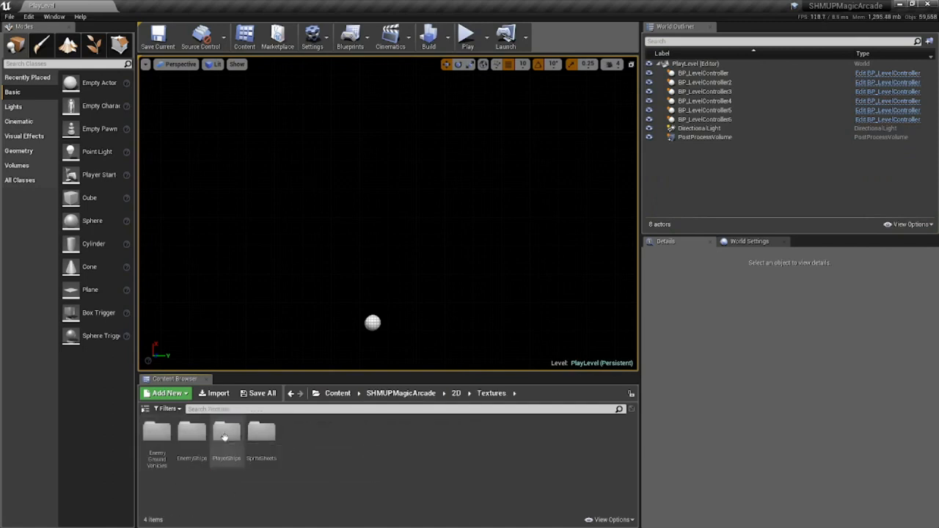
{"action": "double_click", "coordinate": [226, 433]}
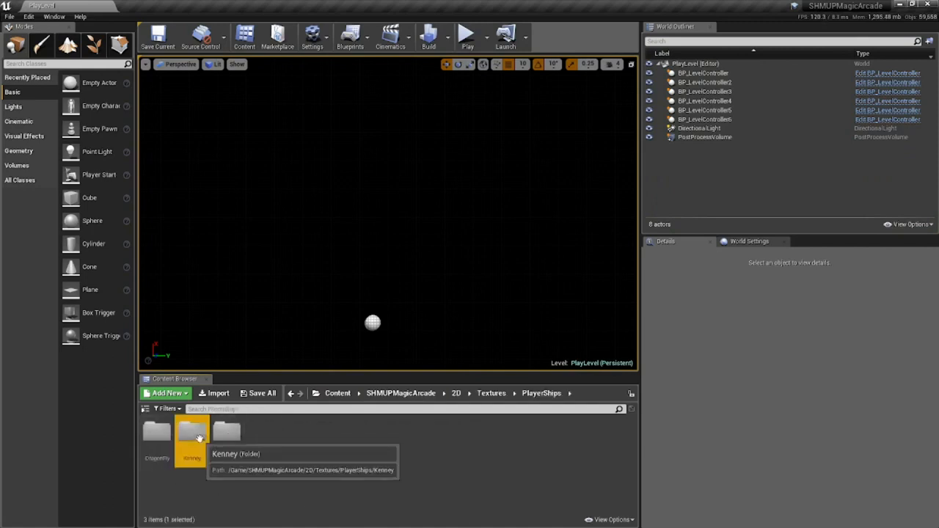
{"action": "double_click", "coordinate": [191, 433]}
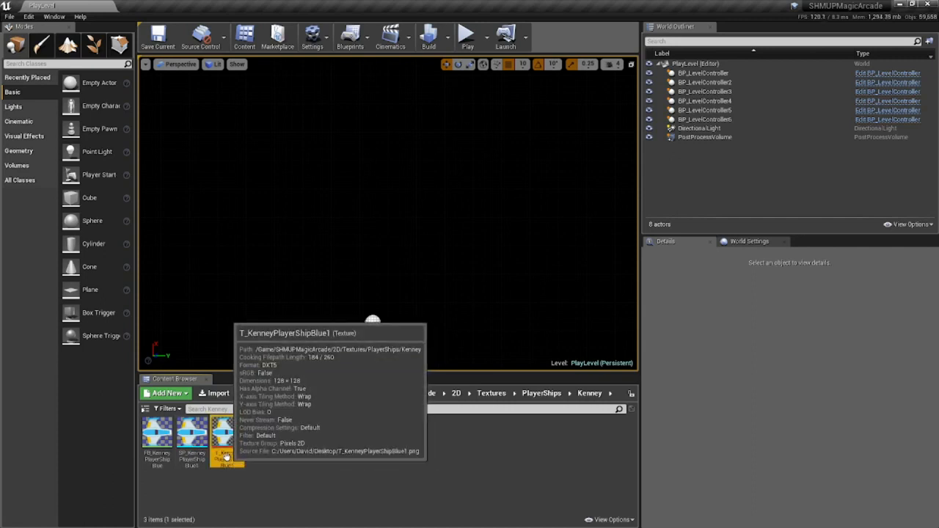
{"action": "double_click", "coordinate": [226, 456]}
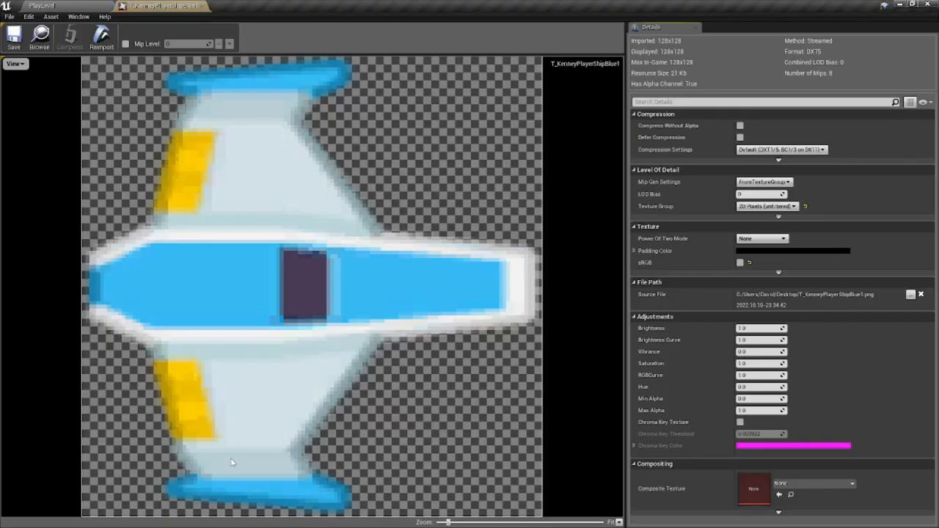
{"action": "left_click", "coordinate": [747, 328]}
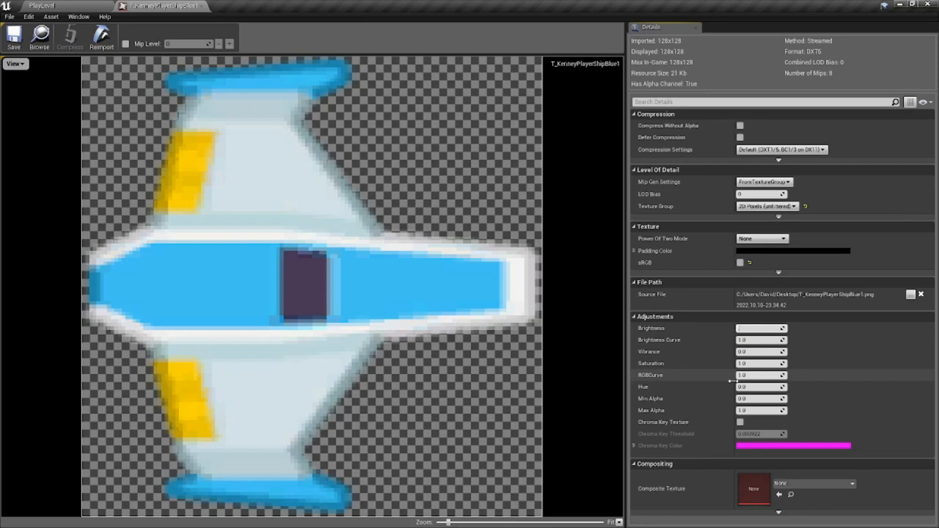
{"action": "key", "text": "Return"}
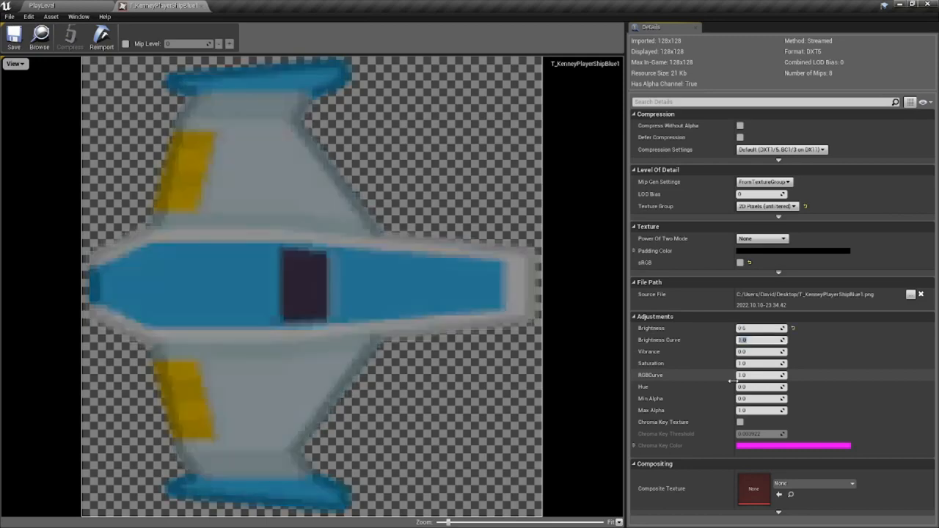
- Save the T_KenneyPlayerShipBlue1 texture and play-test PlayLevel, flying the ship around and shooting at enemies before ending the session
{"action": "left_click", "coordinate": [14, 42]}
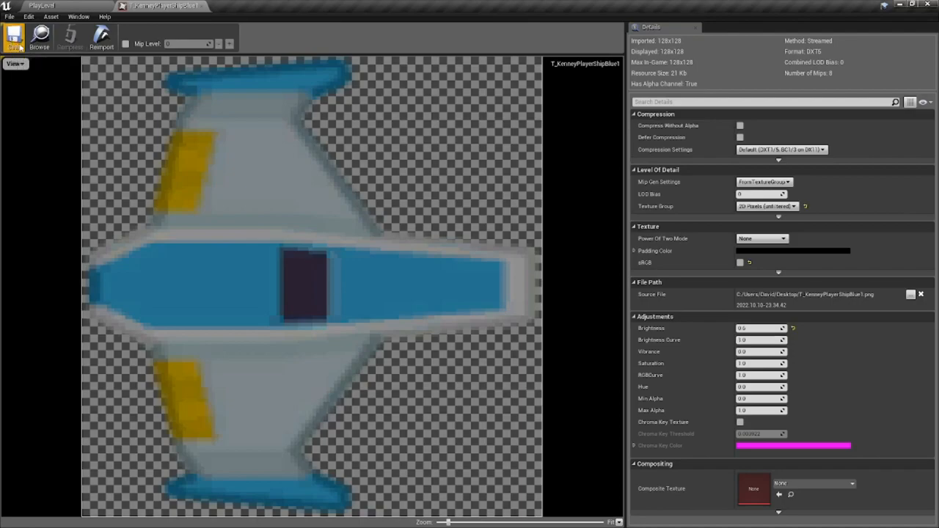
{"action": "left_click", "coordinate": [64, 6]}
{"action": "left_click", "coordinate": [467, 37]}
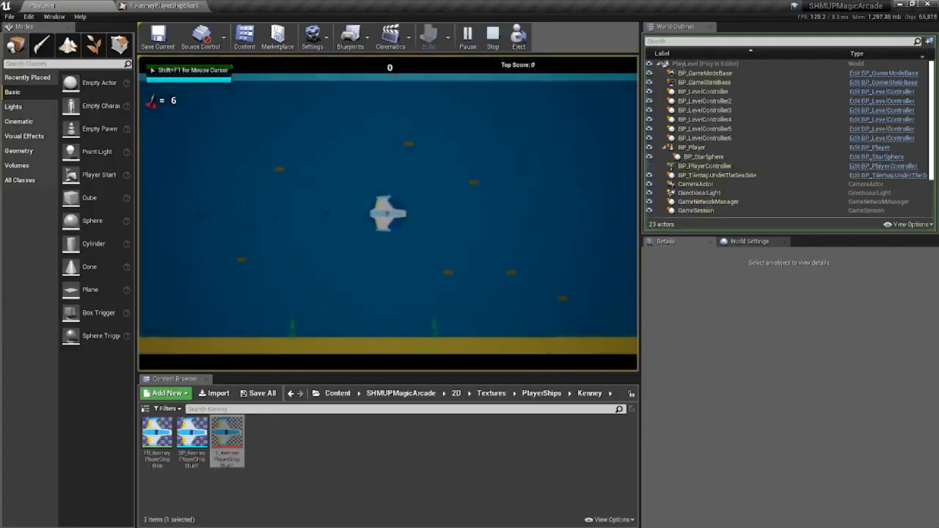
{"action": "key", "text": "Left"}
{"action": "key", "text": "Down"}
{"action": "key", "text": "Up"}
{"action": "key", "text": "Down"}
{"action": "key", "text": "Up"}
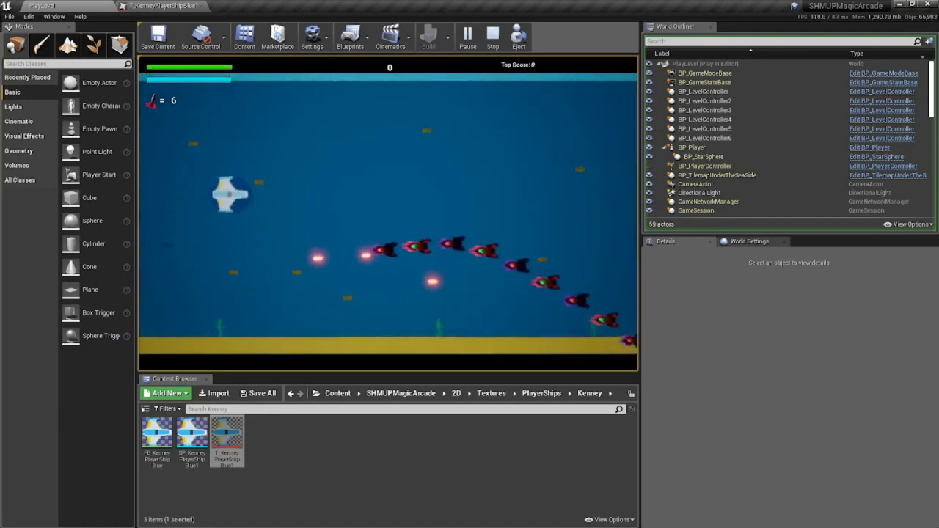
{"action": "key", "text": "Down"}
{"action": "key", "text": "Up"}
{"action": "key", "text": "Right"}
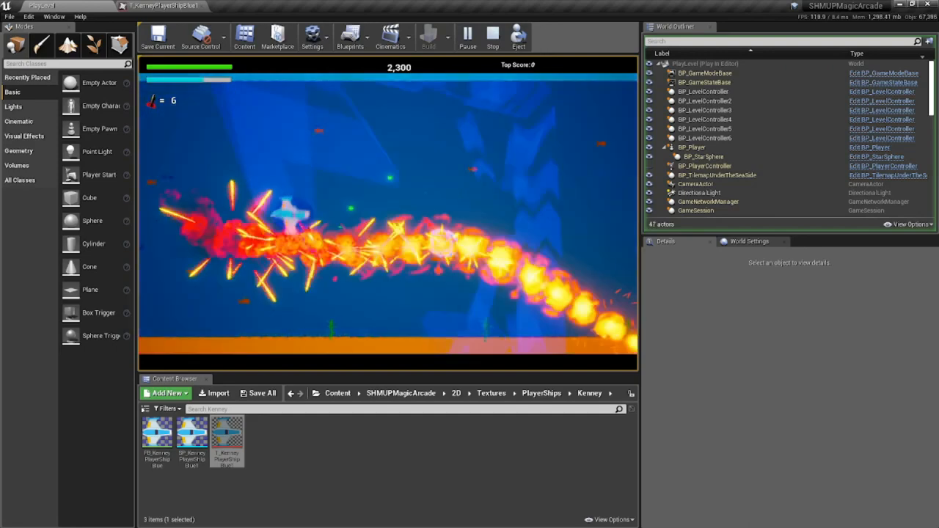
{"action": "key", "text": "Down"}
{"action": "key", "text": "Right"}
{"action": "key", "text": "Up"}
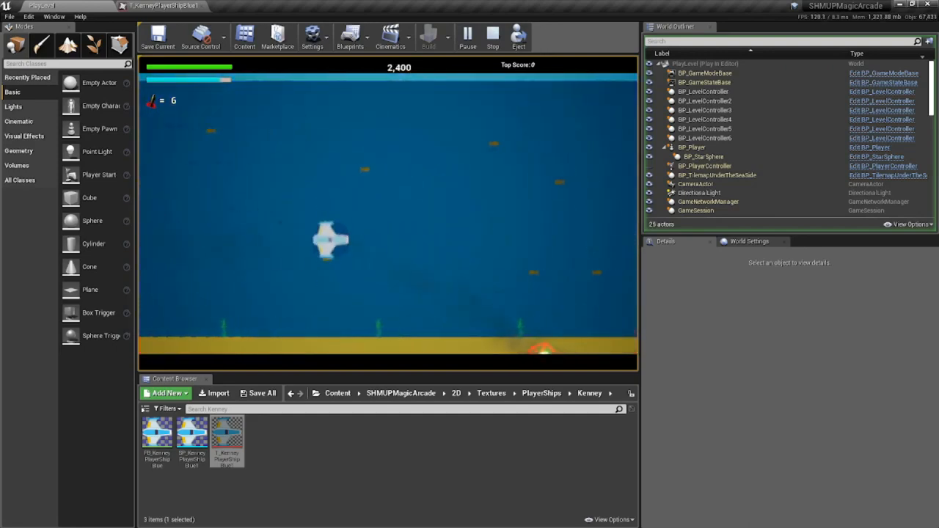
{"action": "key", "text": "Escape"}
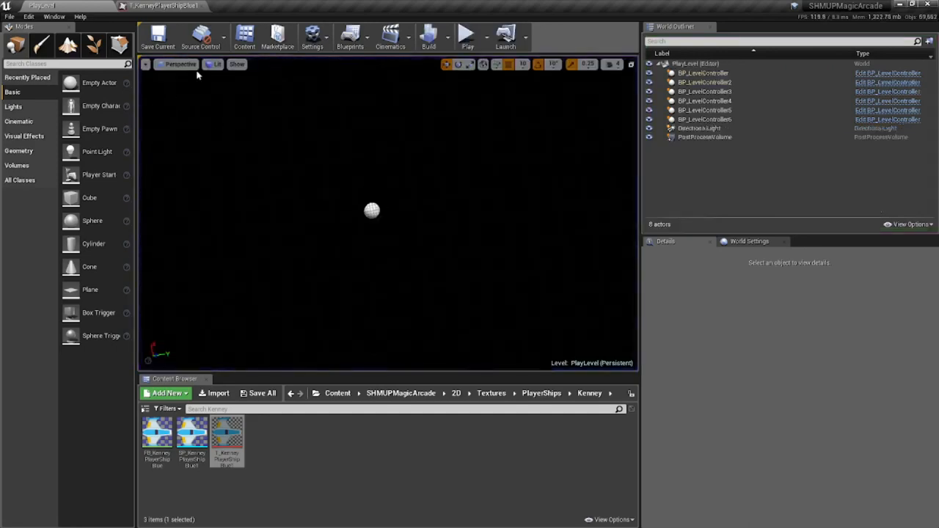
- Set the ship texture's Brightness to 2.0, save it, and briefly play PlayLevel to check the brighter ship
{"action": "left_click", "coordinate": [165, 5]}
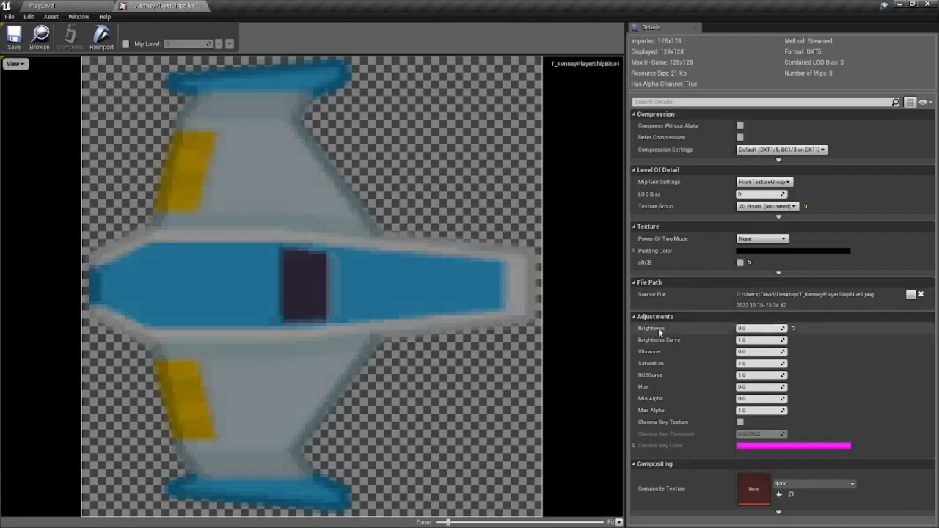
{"action": "left_click", "coordinate": [743, 328]}
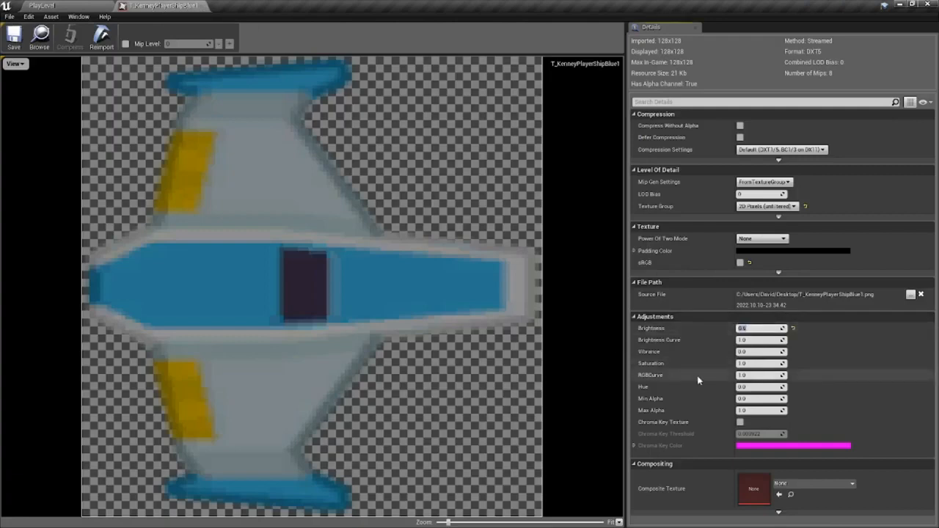
{"action": "key", "text": "Tab"}
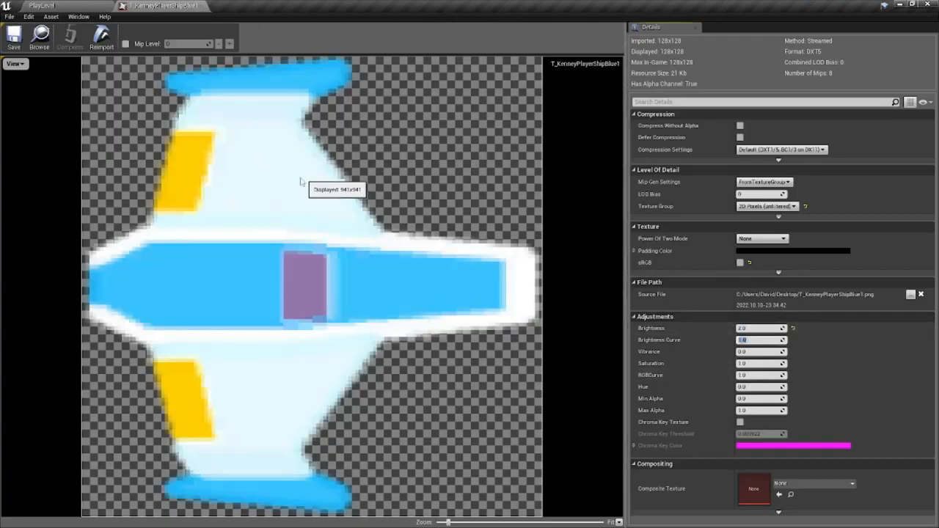
{"action": "left_click", "coordinate": [14, 37]}
{"action": "left_click", "coordinate": [57, 7]}
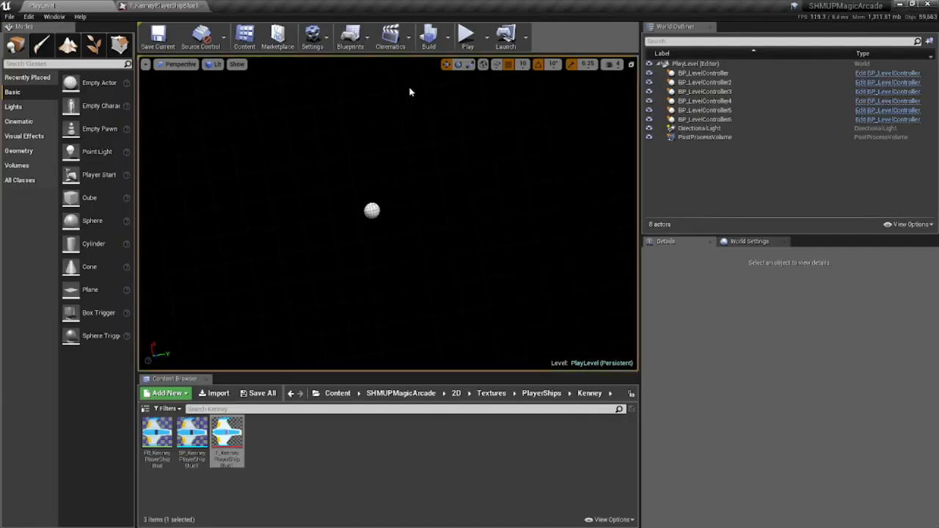
{"action": "left_click", "coordinate": [465, 33]}
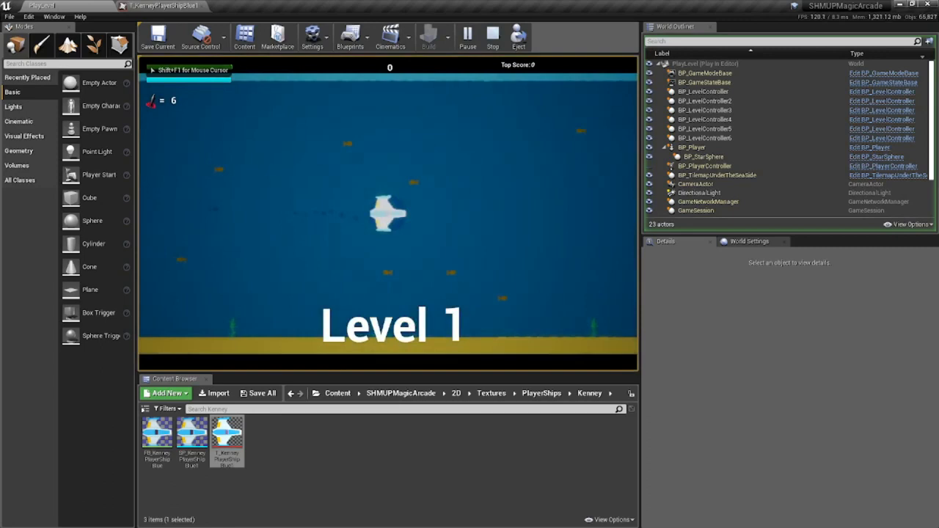
{"action": "key", "text": "Escape"}
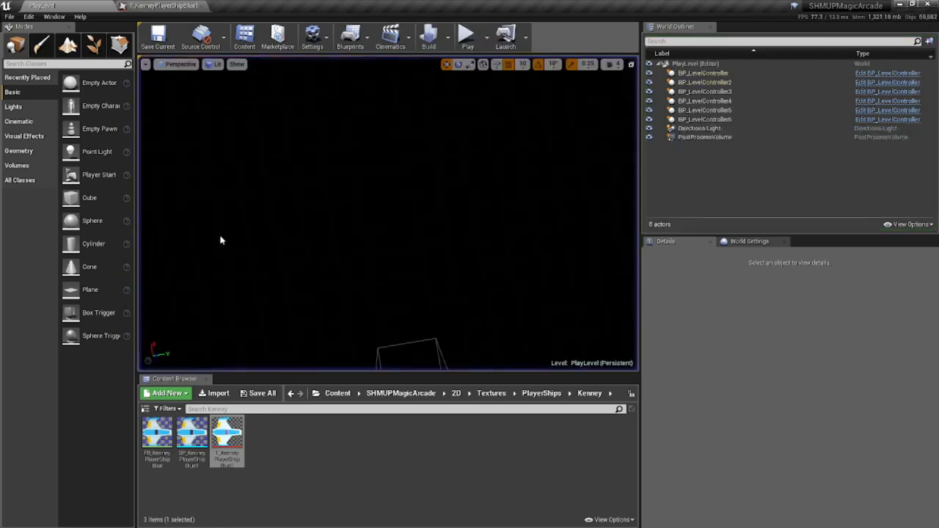
- Set the T_KenneyPlayerShipBlue1 texture's Brightness back to 0.6, save it and return to PlayLevel
{"action": "left_click", "coordinate": [161, 5]}
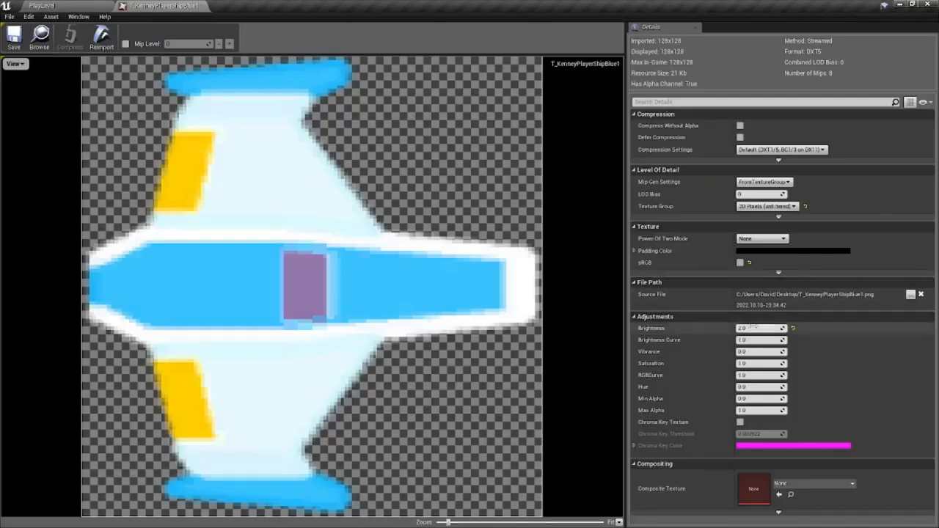
{"action": "type", "text": "2"}
{"action": "type", "text": "8"}
{"action": "key", "text": "Tab"}
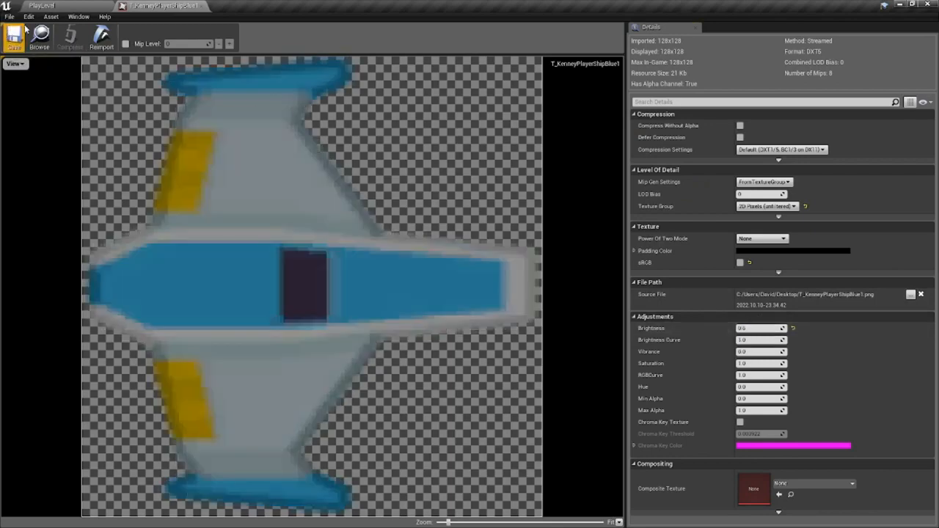
{"action": "left_click", "coordinate": [42, 6]}
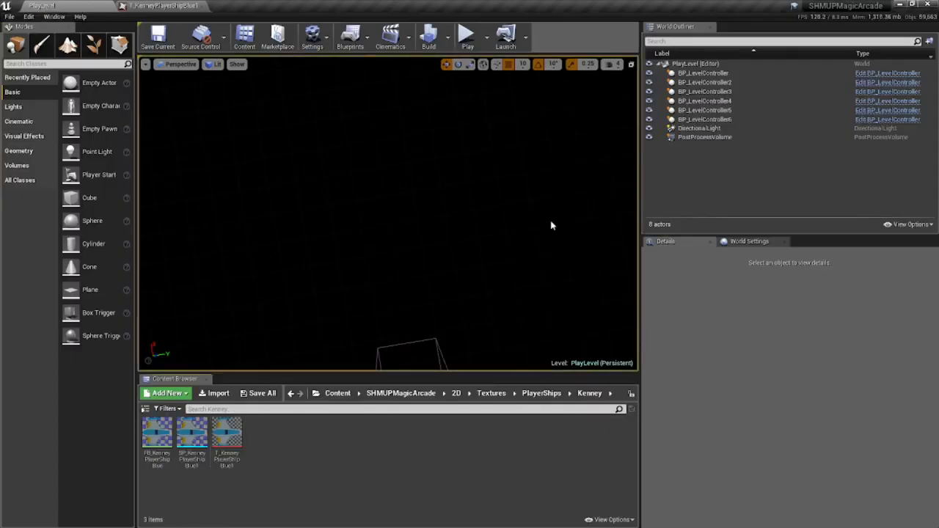
- Open the FB_KenneyPlayerShipBlue flipbook, expand its key frame 0, set Frames Per Second to 0.0 and save the flipbook
{"action": "left_click", "coordinate": [703, 73]}
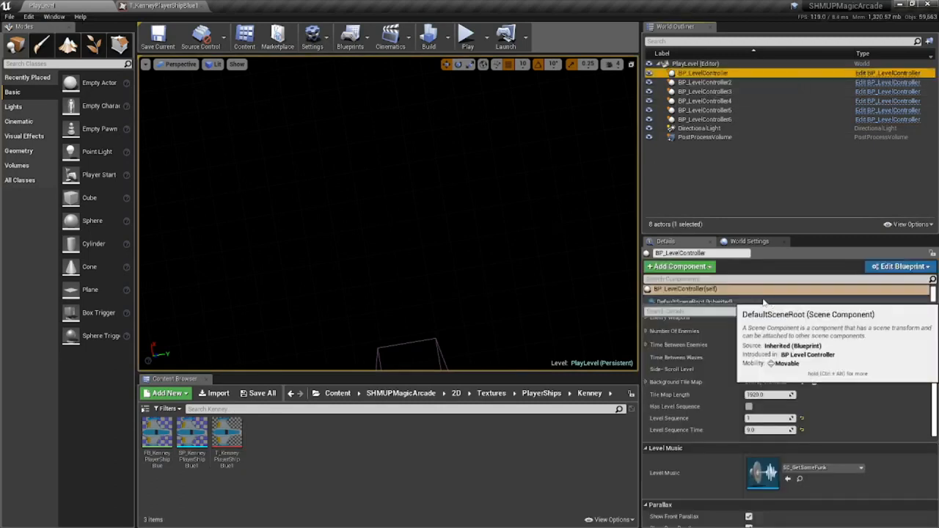
{"action": "scroll", "coordinate": [934, 424], "scroll_direction": "up", "scroll_amount": 10}
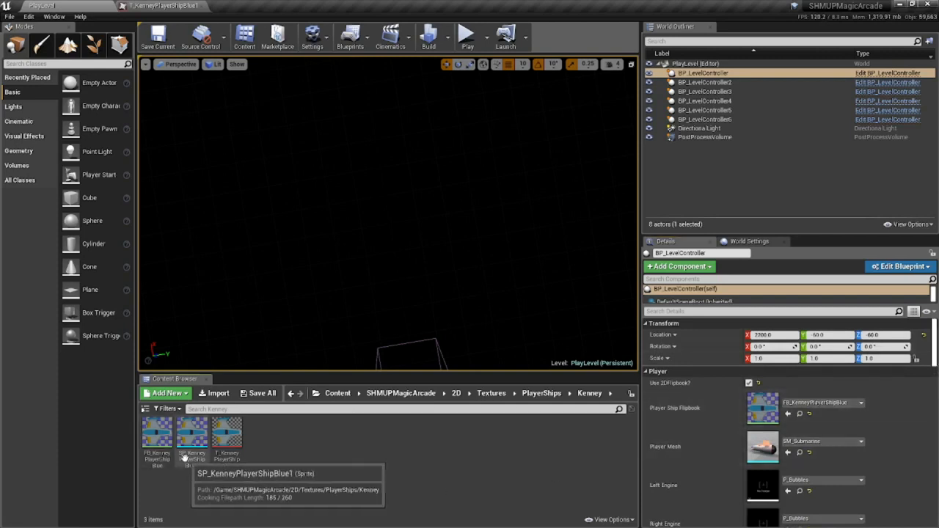
{"action": "double_click", "coordinate": [157, 435]}
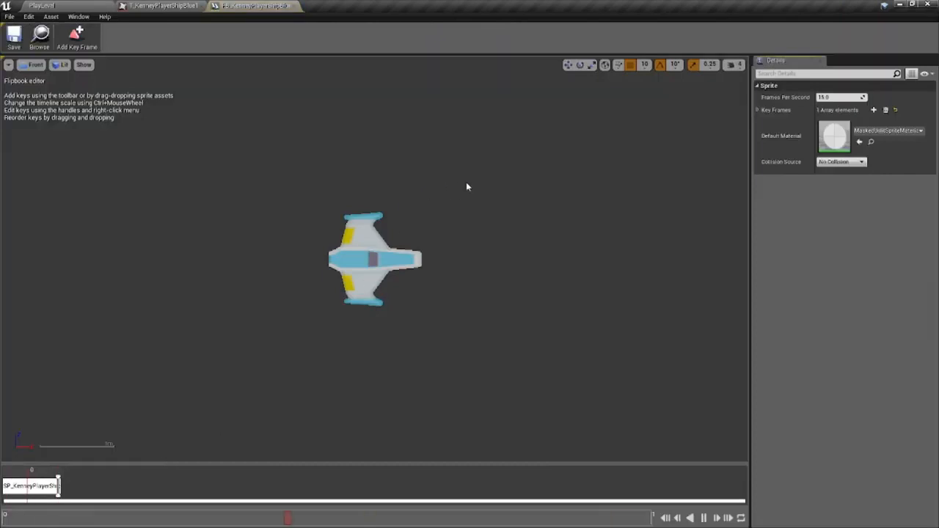
{"action": "left_click", "coordinate": [758, 109]}
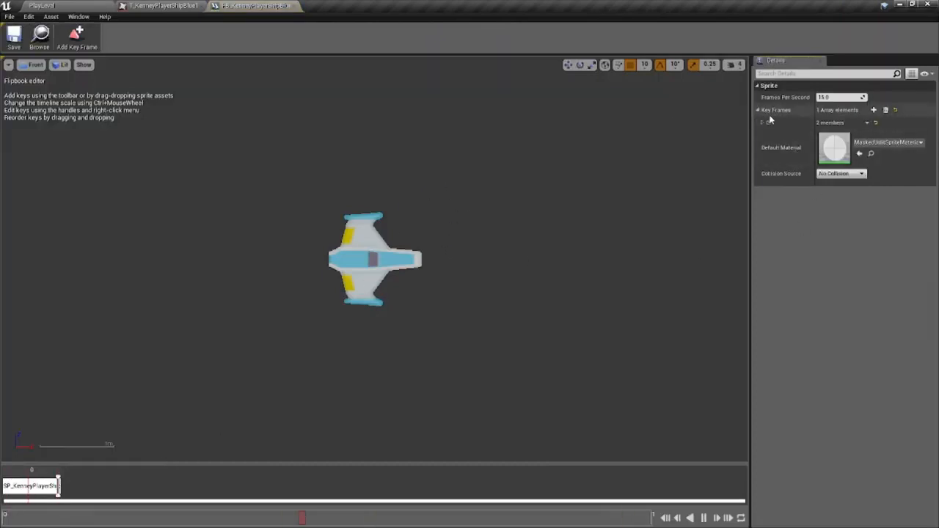
{"action": "left_click", "coordinate": [763, 123]}
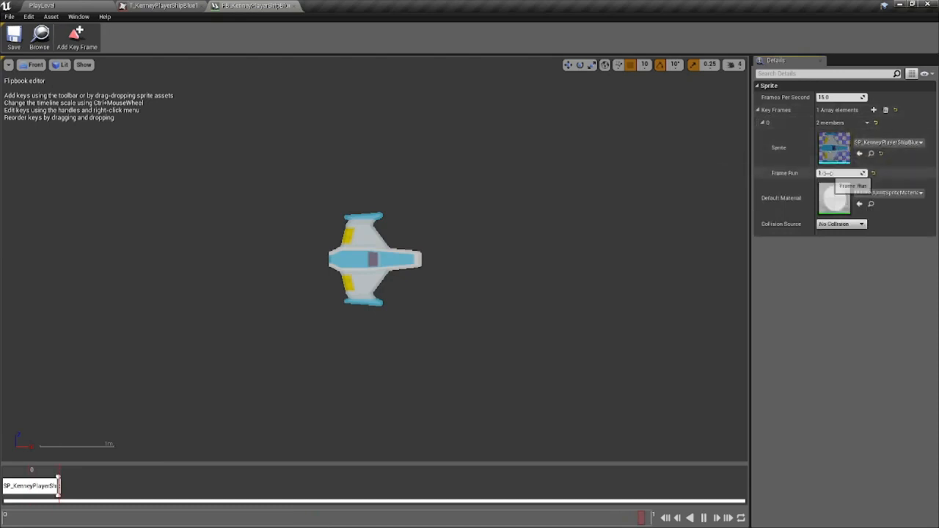
{"action": "left_click", "coordinate": [826, 97]}
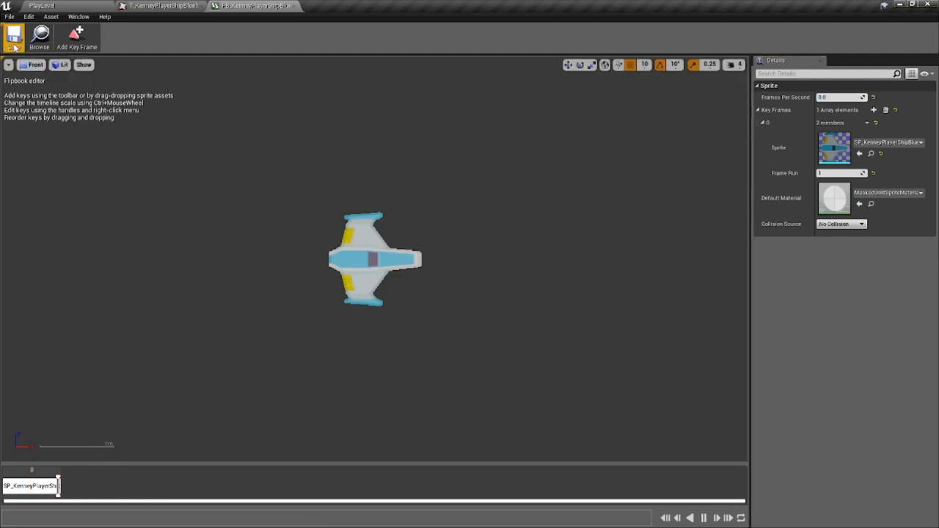
- Briefly play PlayLevel to check the ship with the edited flipbook, and end the session
{"action": "left_click", "coordinate": [56, 6]}
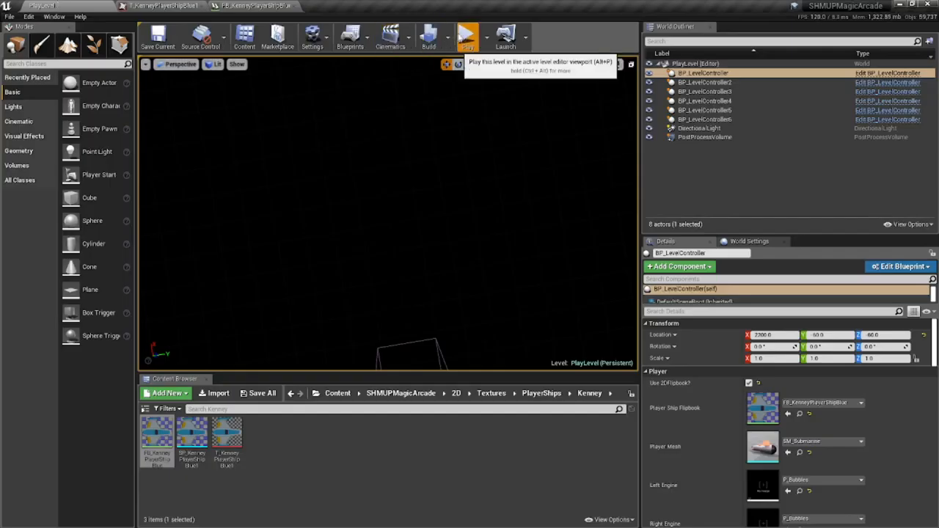
{"action": "left_click", "coordinate": [463, 33]}
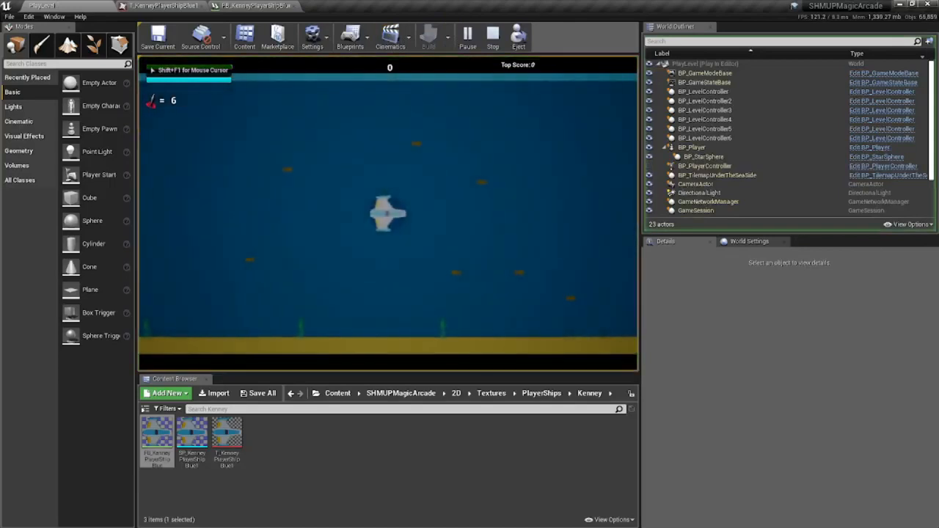
{"action": "key", "text": "Escape"}
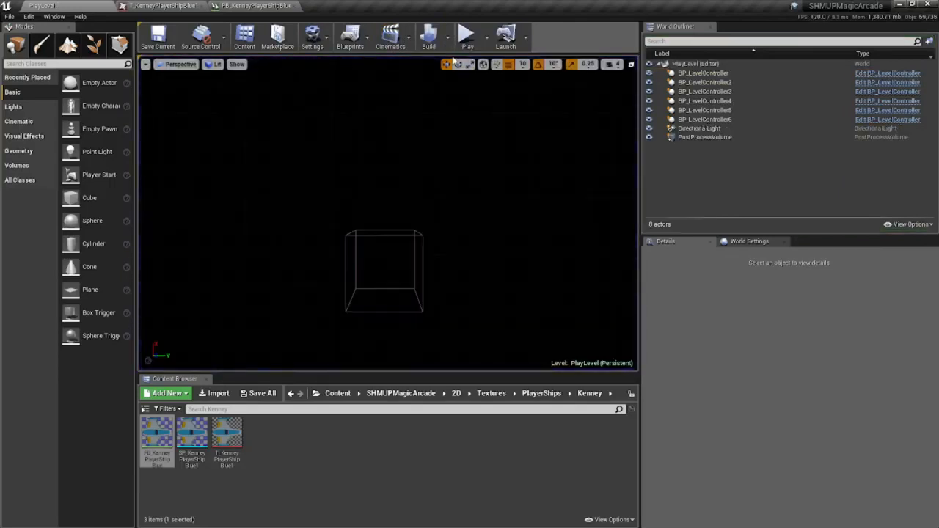